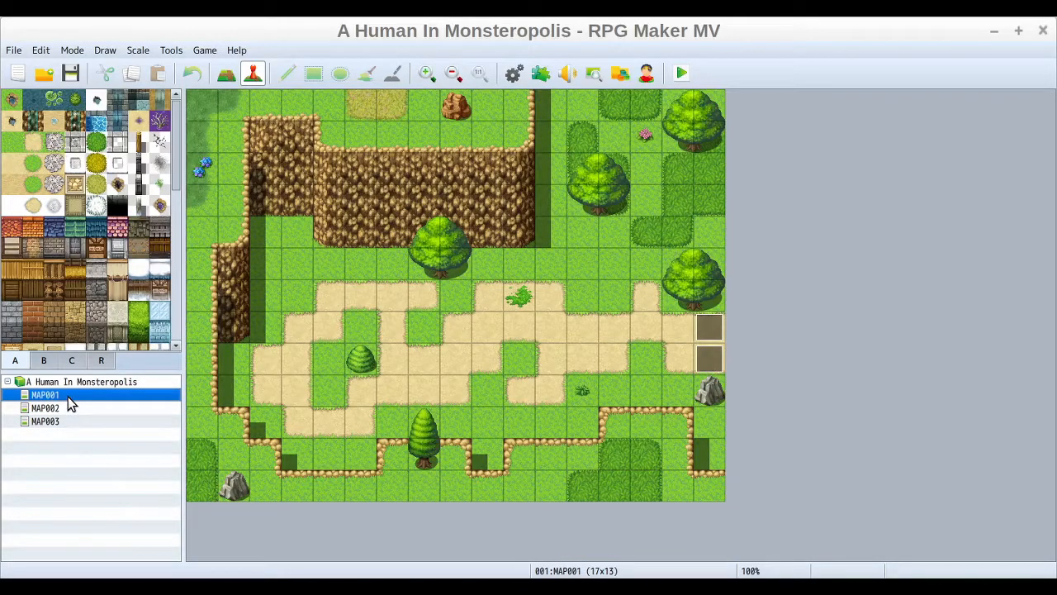
Set both the name and the display name of MAP001 to "Campsite" in its map properties.
right_click(70, 403)
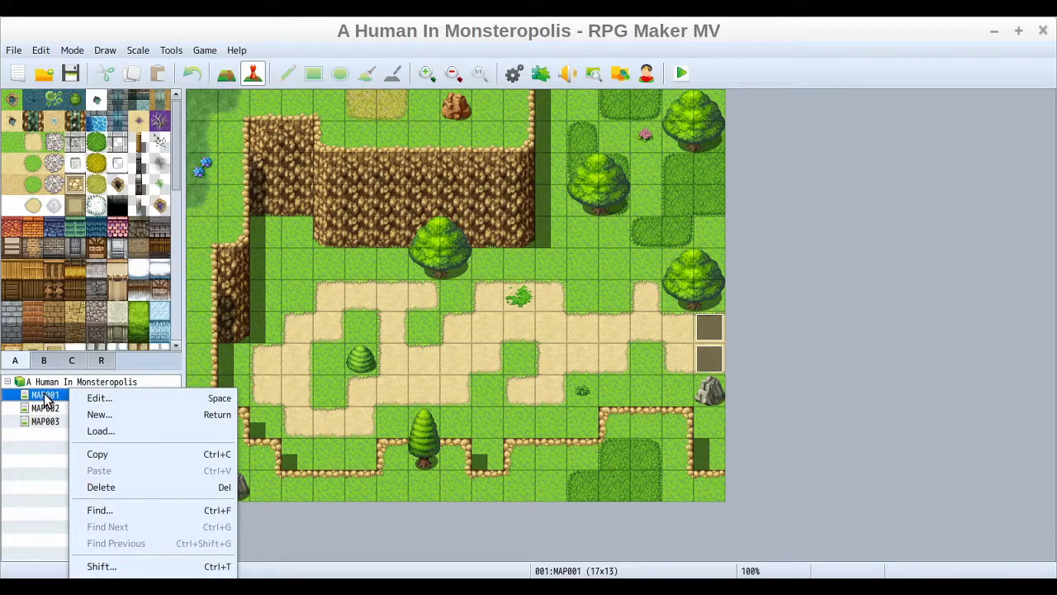
left_click(123, 398)
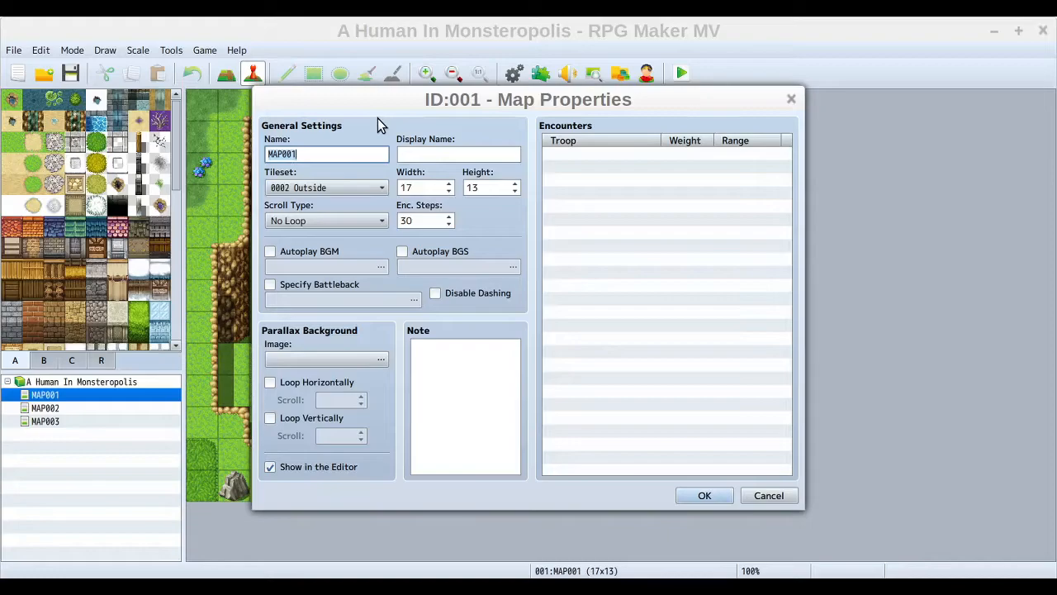
type("Campsite")
key("Tab")
type("Campsite")
left_click(340, 154)
double_click(290, 154)
right_click(284, 152)
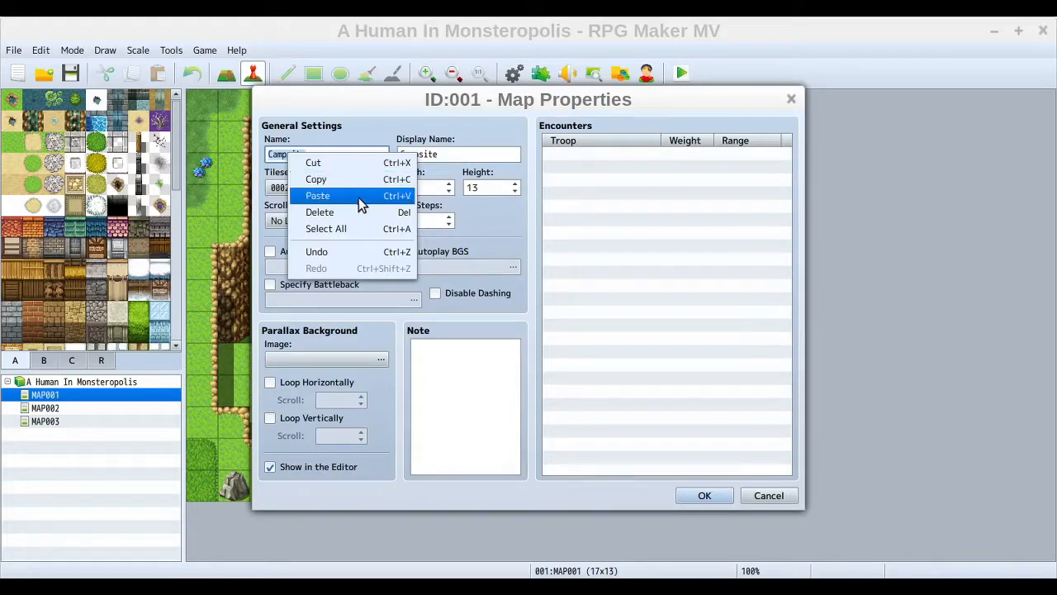
left_click(466, 154)
left_click(465, 155)
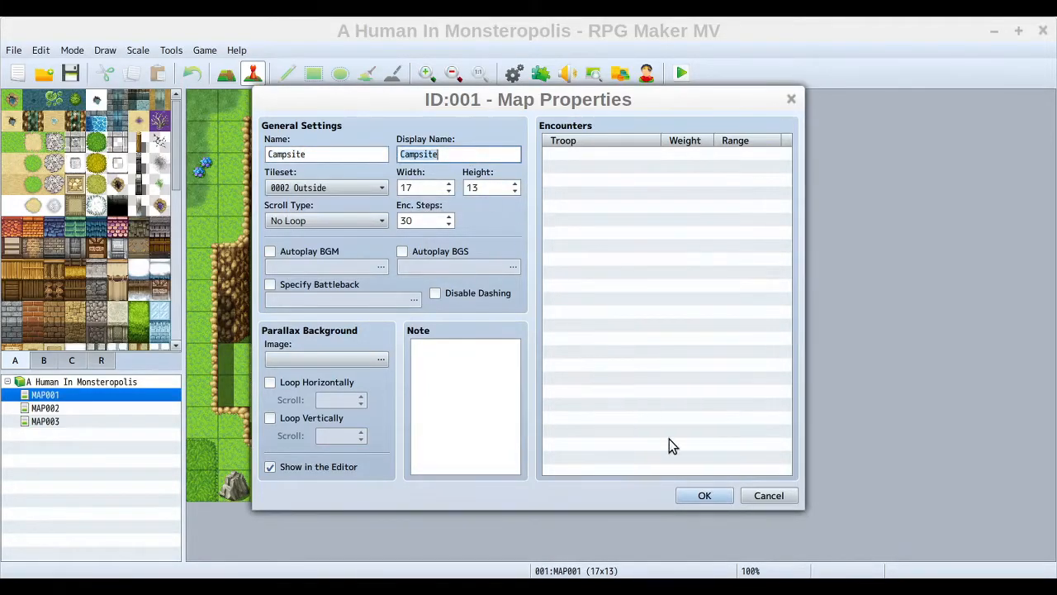
left_click(716, 496)
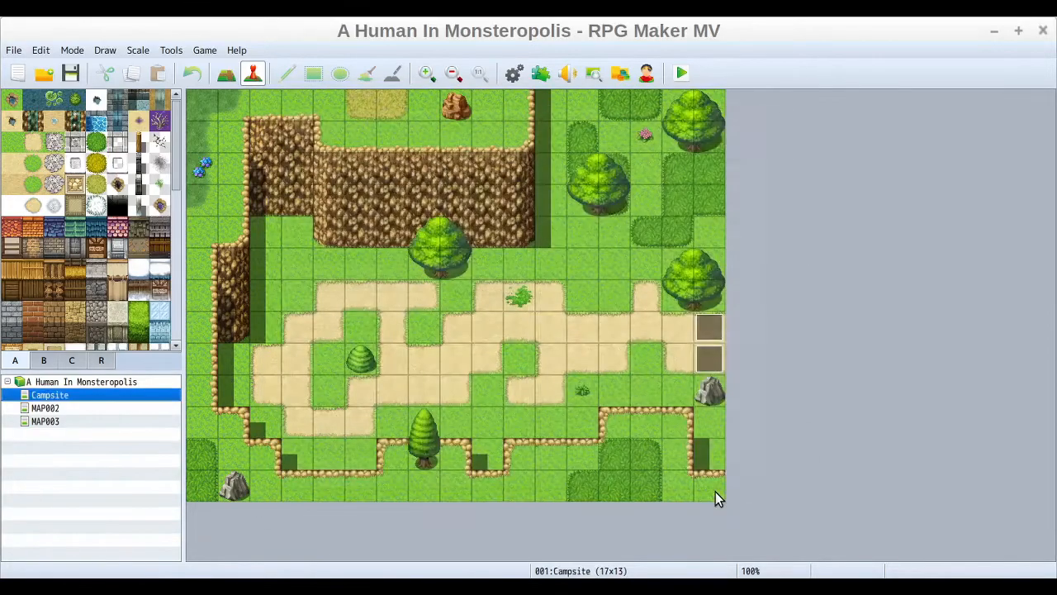
Set both the name and the display name of MAP002 to "Campsite Path - Clearing" in its map properties.
left_click(40, 412)
right_click(40, 409)
left_click(120, 405)
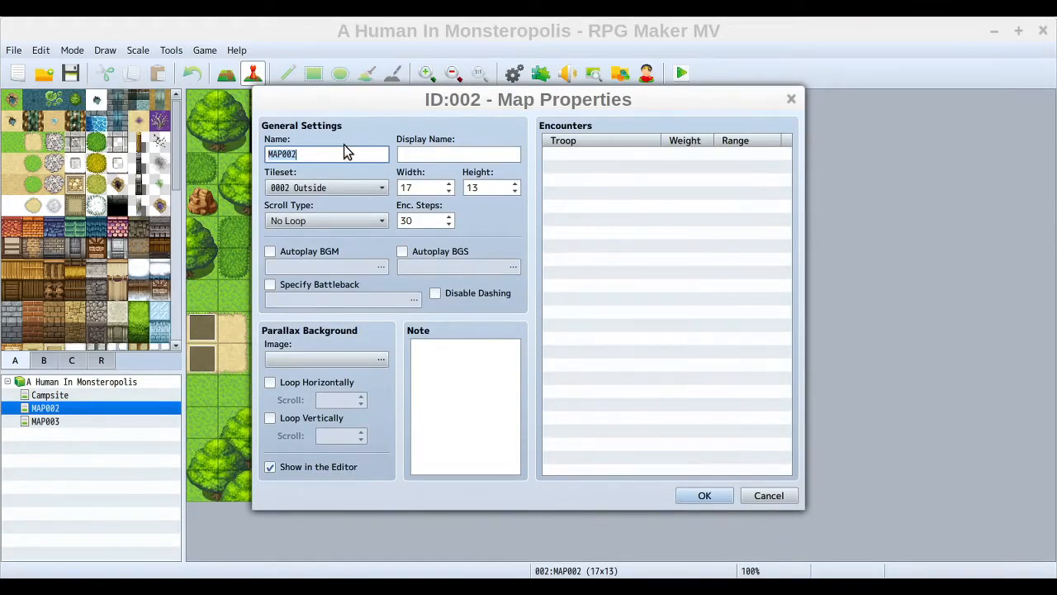
type("Campsite Path - Clearin")
double_click(287, 155)
double_click(286, 155)
left_click(385, 154)
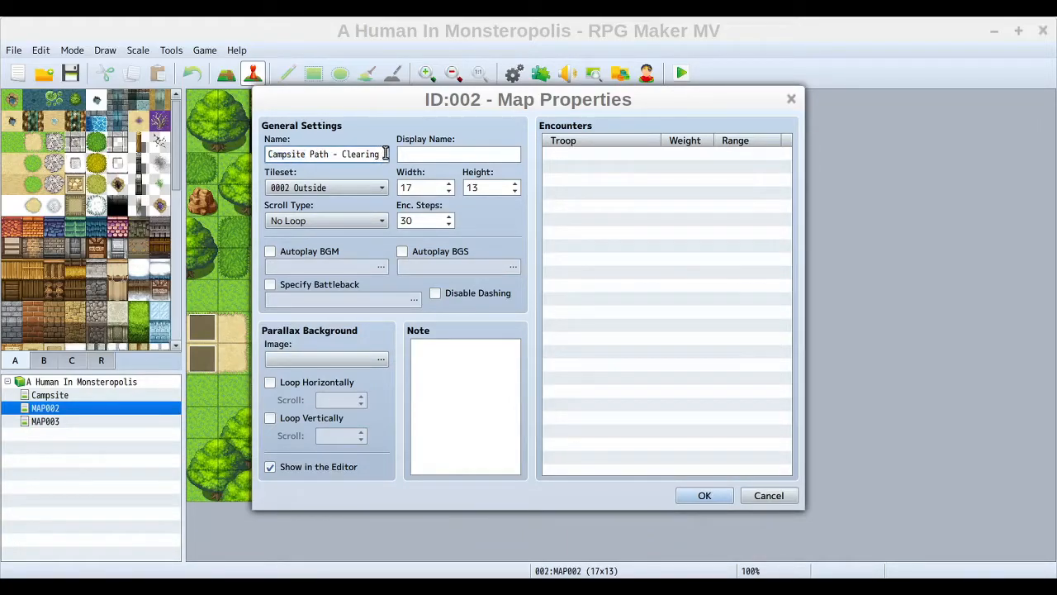
left_click_drag(385, 155, 266, 154)
key("ctrl+c")
left_click(428, 154)
key("ctrl+v")
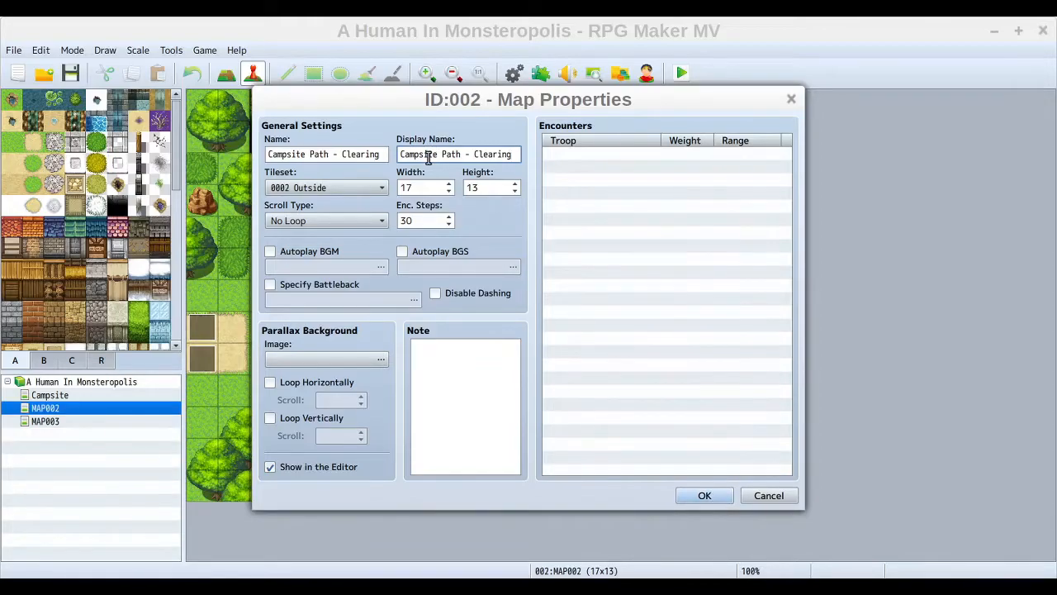
left_click(704, 496)
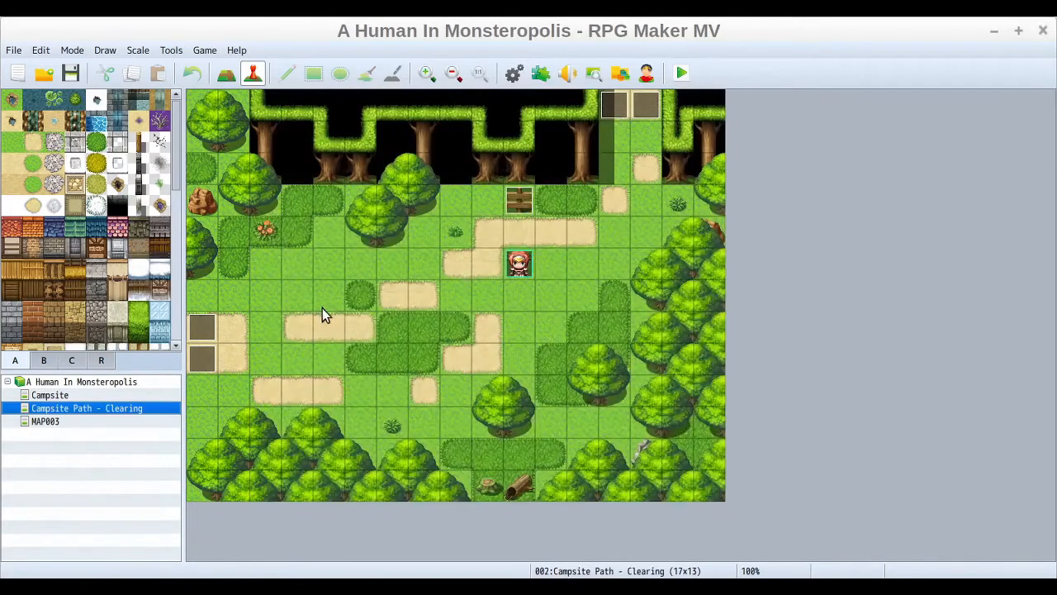
Set both the name and the display name of MAP003 to "Campsite Path - Woods" in its map properties.
left_click(67, 423)
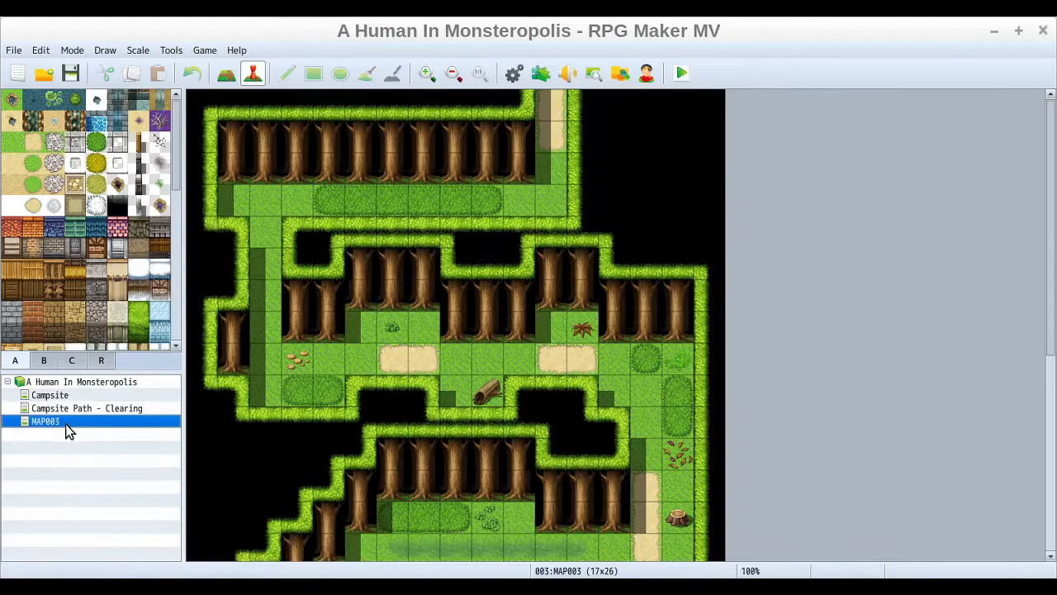
right_click(64, 423)
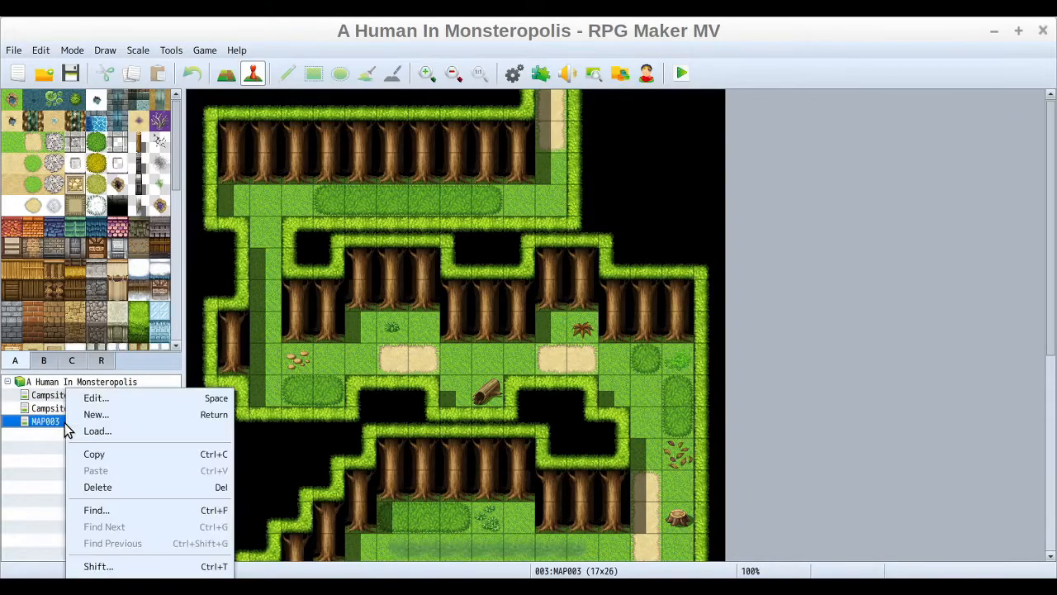
left_click(122, 401)
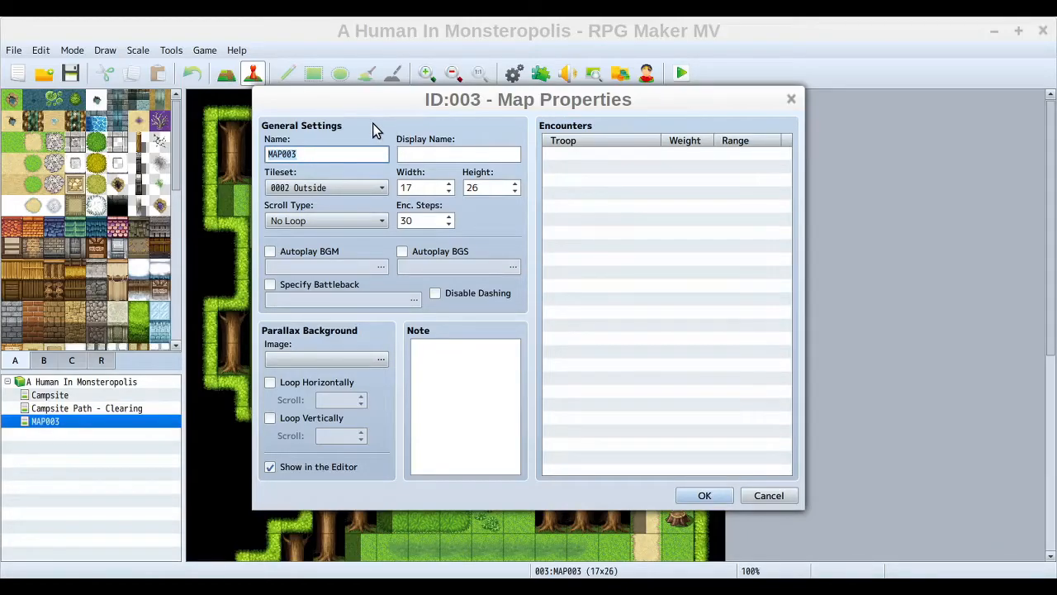
key("ctrl+v")
key("ctrl+Left")
key("shift+End")
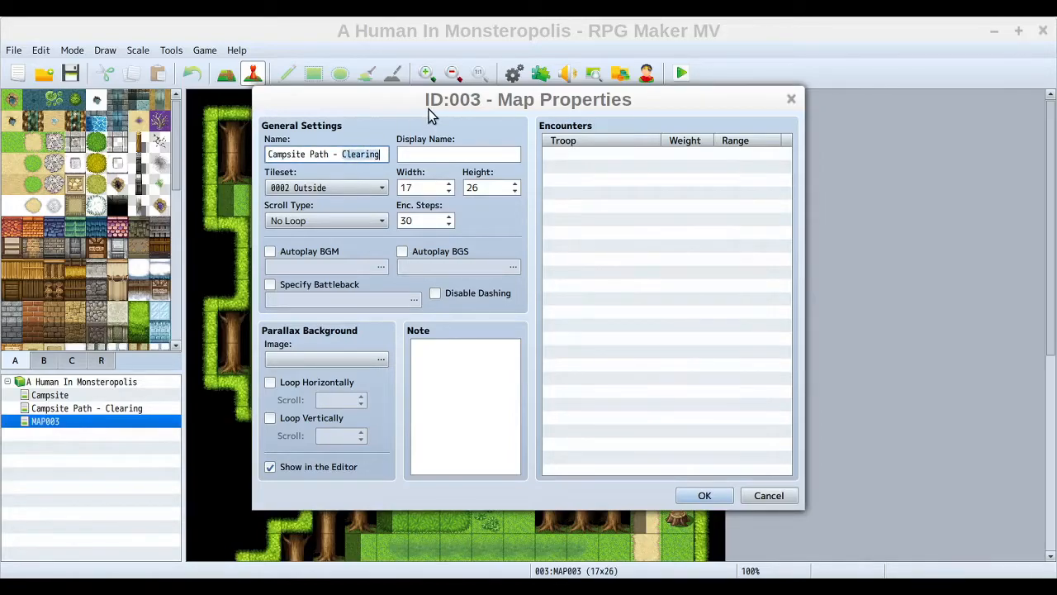
type("Woods")
left_click(454, 155)
key("ctrl+v")
double_click(493, 155)
type("Woods")
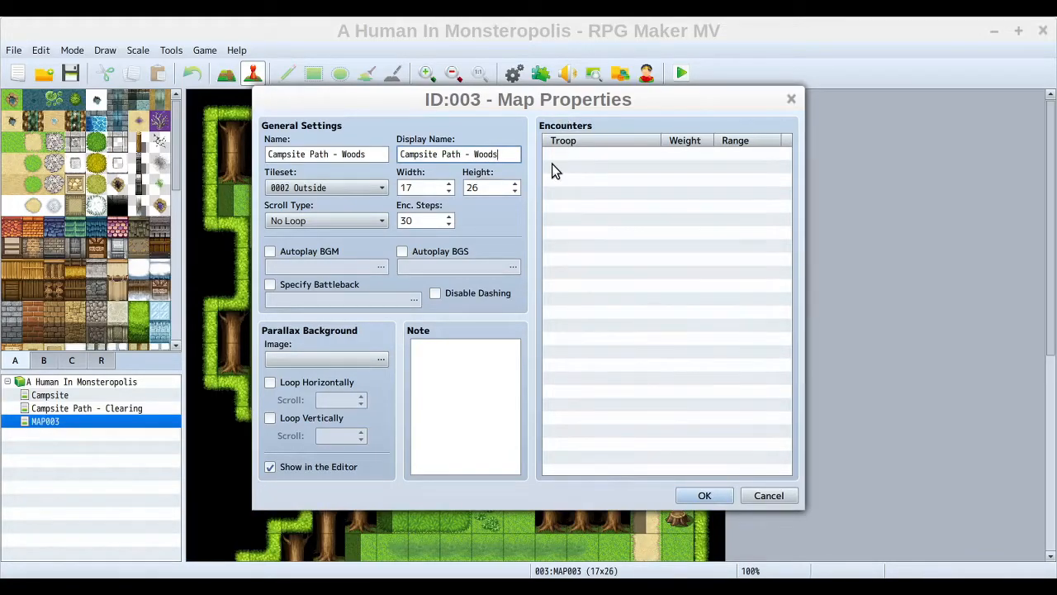
left_click(704, 496)
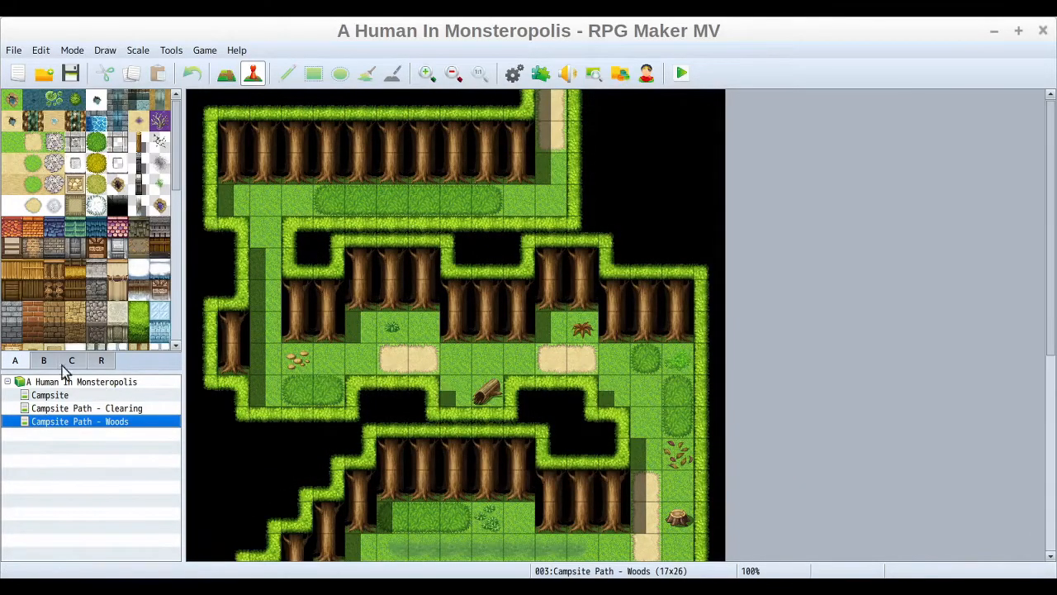
left_click(73, 381)
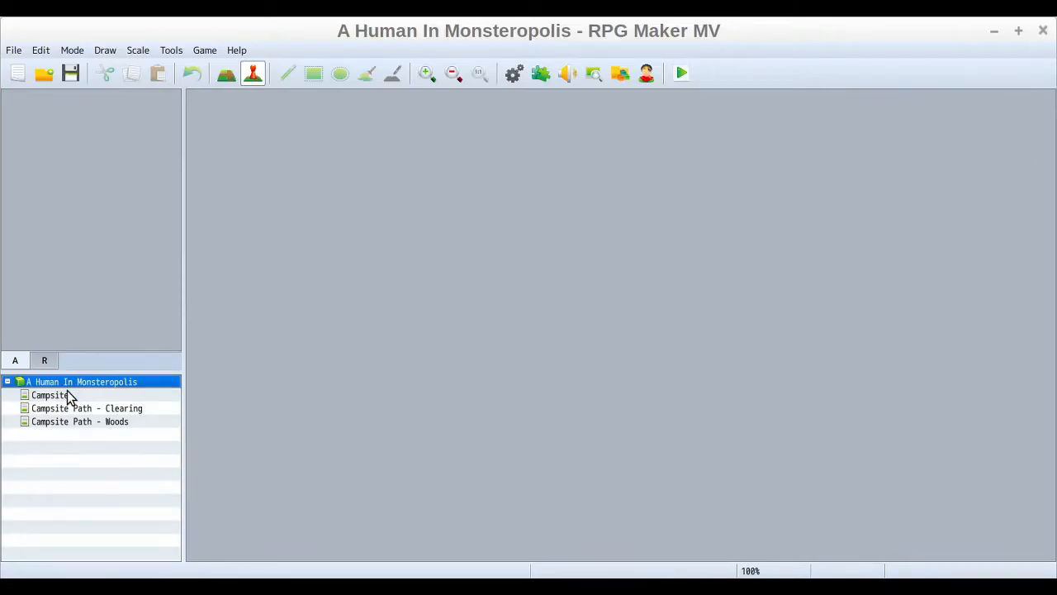
left_click(71, 395)
key("Down")
key("Up")
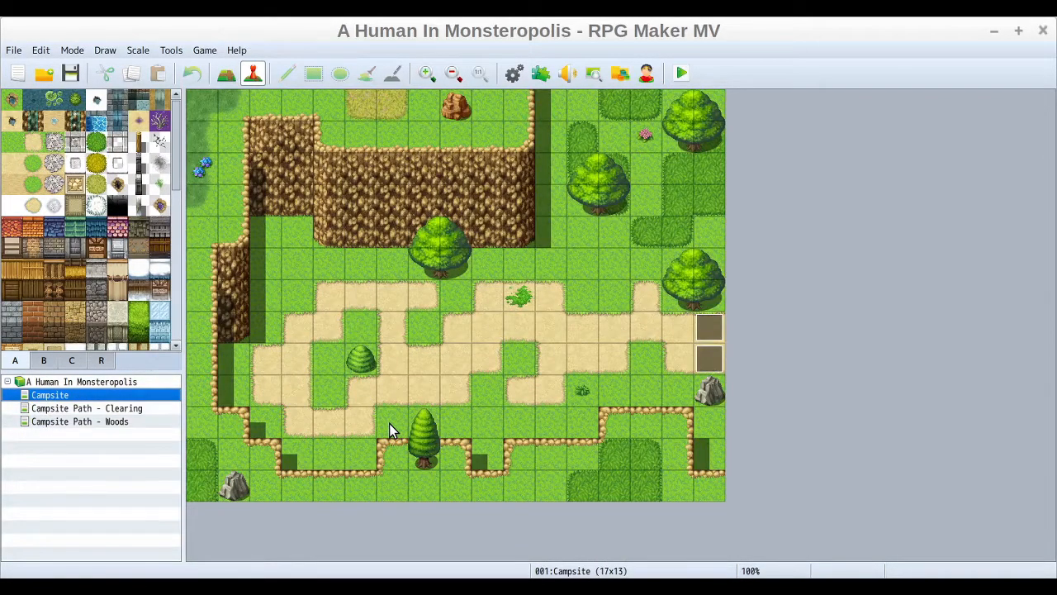
Start a new map under the project root, A Human In Monsteropolis, with the 0002 Outside tileset.
left_click(72, 381)
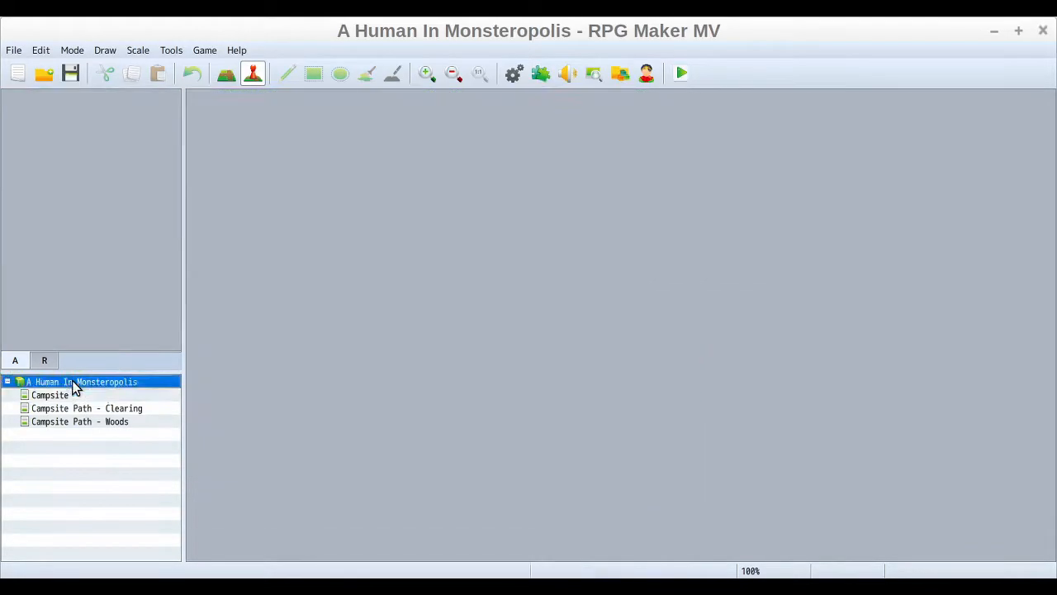
right_click(72, 381)
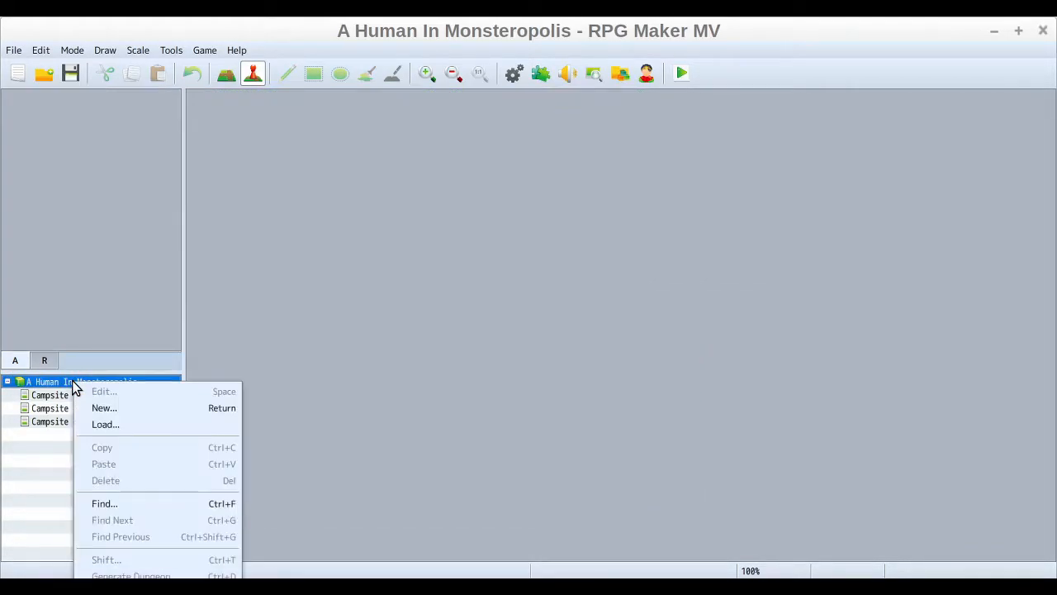
left_click(125, 408)
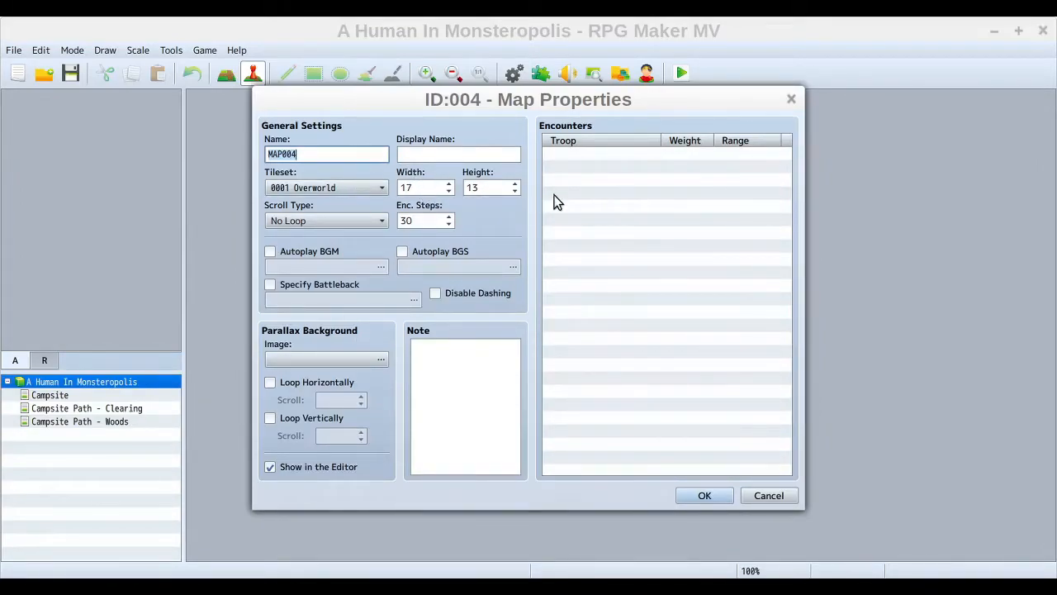
left_click(371, 191)
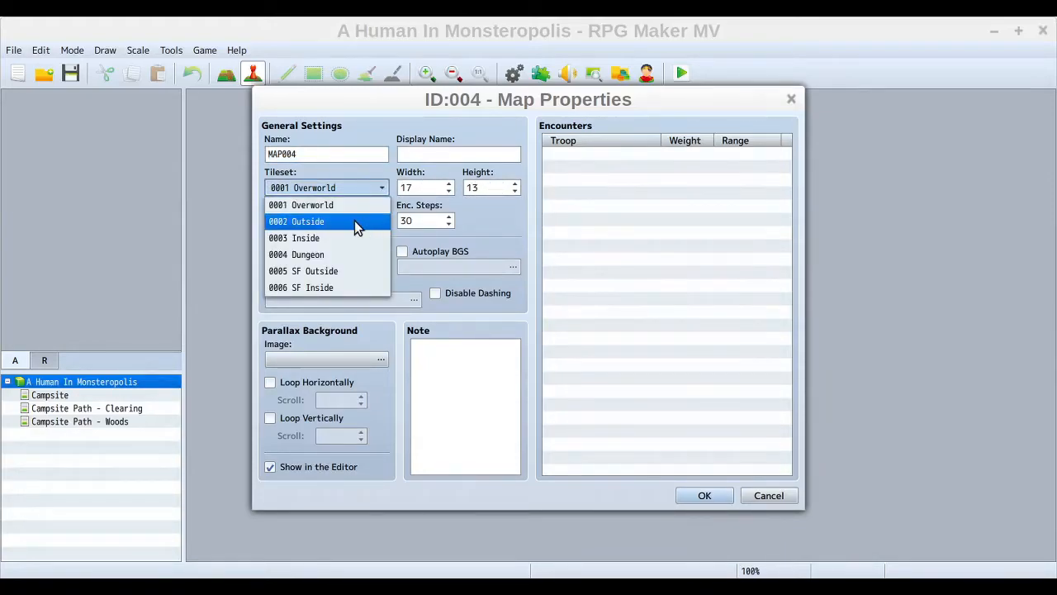
left_click(354, 222)
Set the new map's name and display name to "Campsite Path - Bridge" and create the map.
double_click(311, 154)
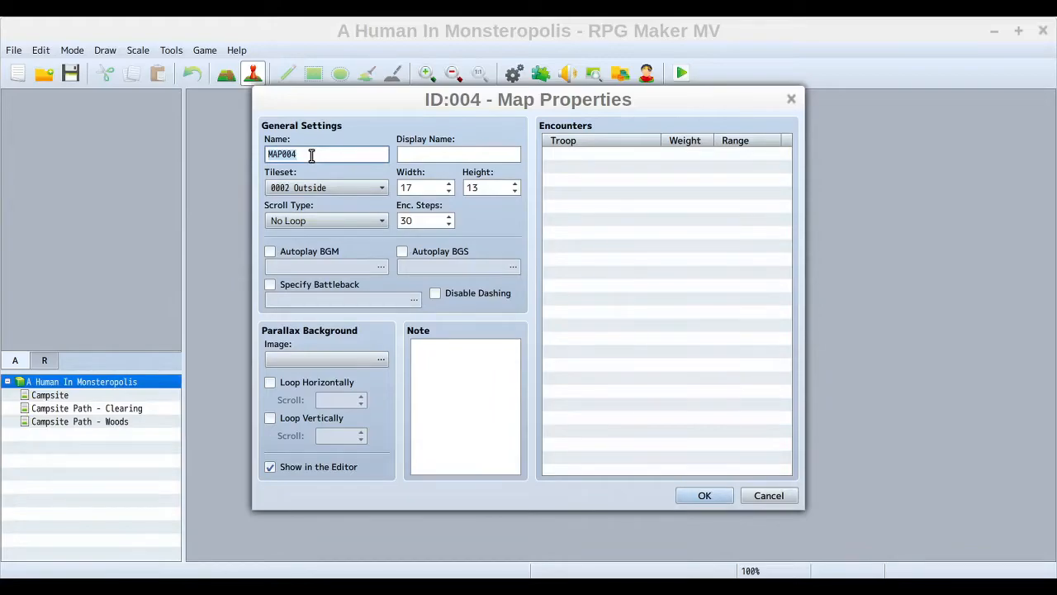
type("Campt")
key("BackSpace")
type("site Path - Bridge")
left_click_drag(380, 153, 201, 142)
key("ctrl+c")
left_click(438, 153)
key("ctrl+v")
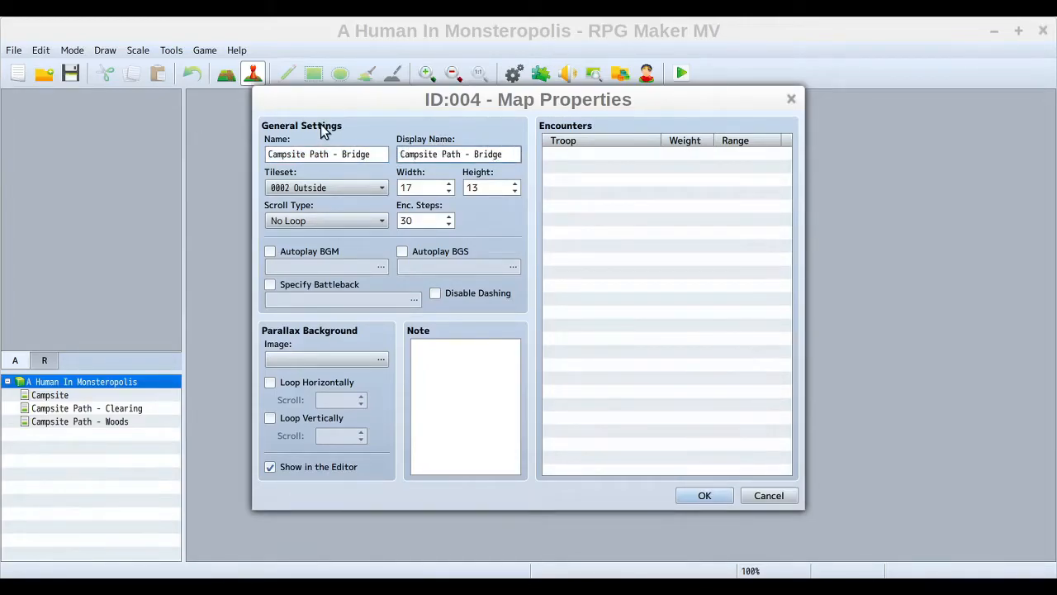
left_click(704, 496)
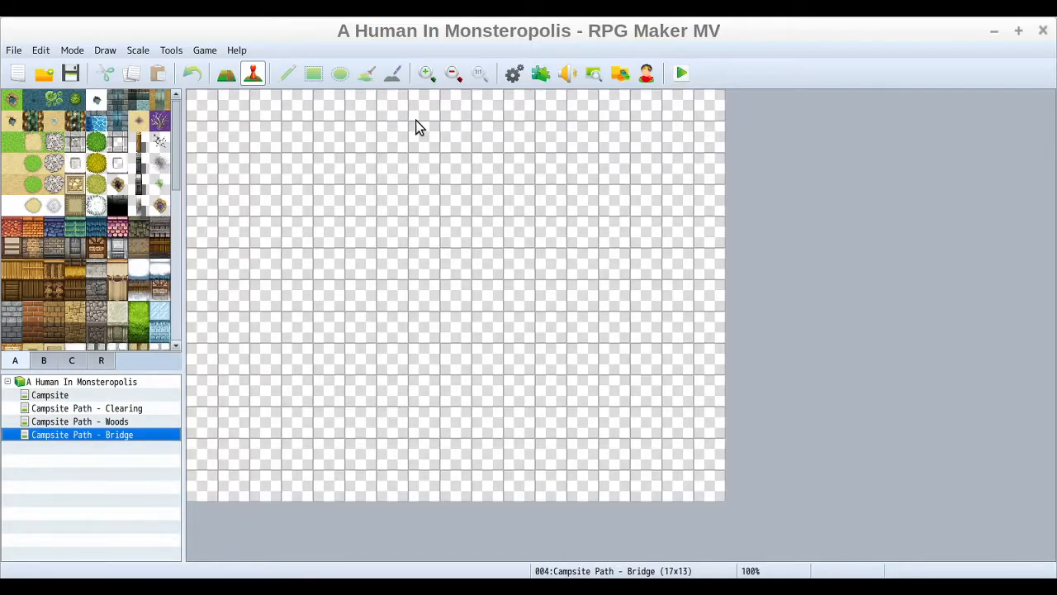
Switch to map editing mode and choose the Meadow ground tile.
left_click(231, 75)
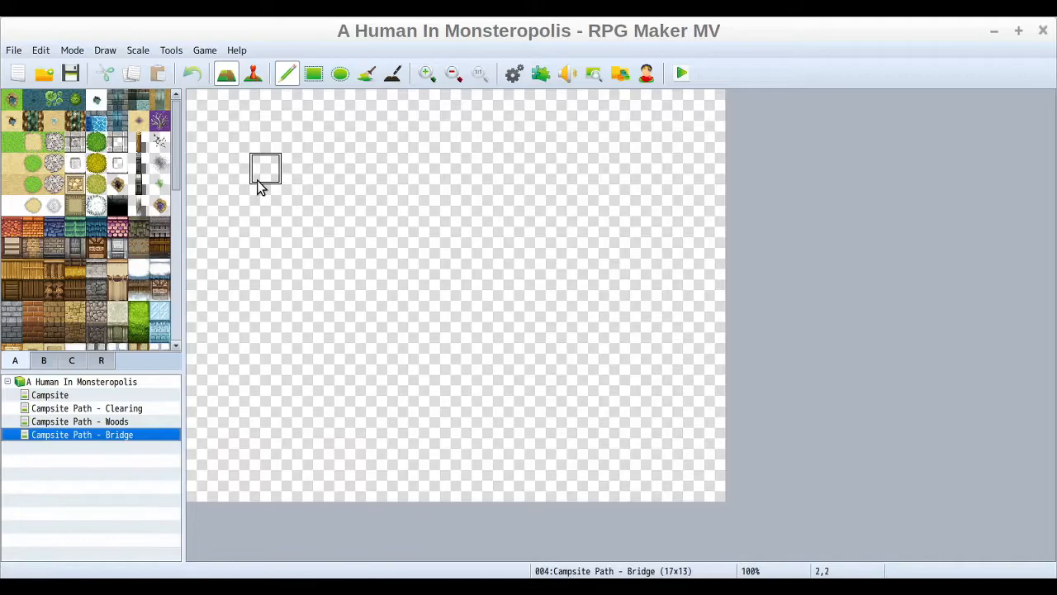
left_click(11, 146)
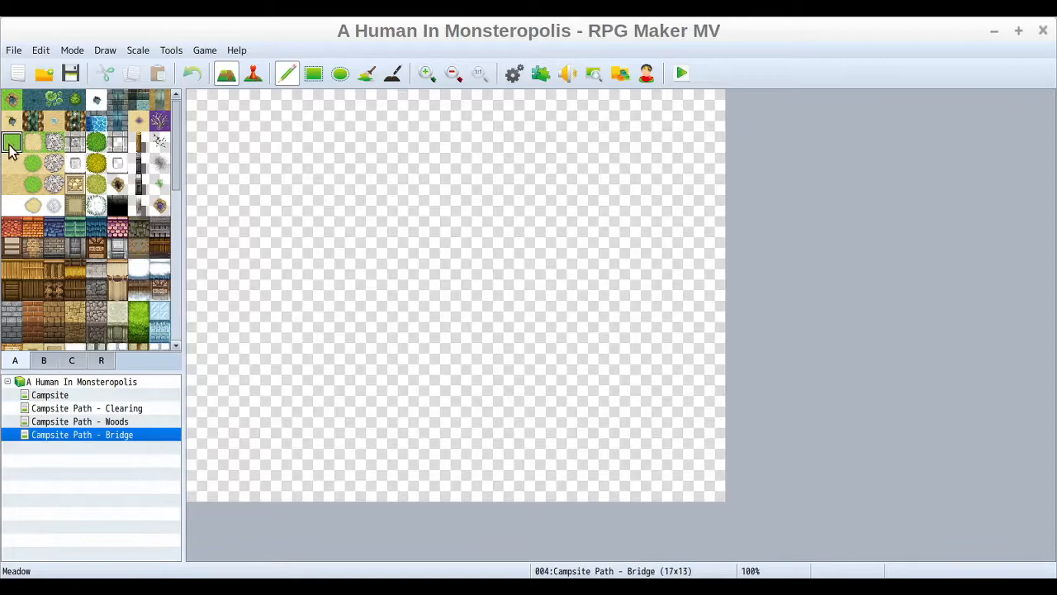
left_click(392, 75)
left_click(404, 351)
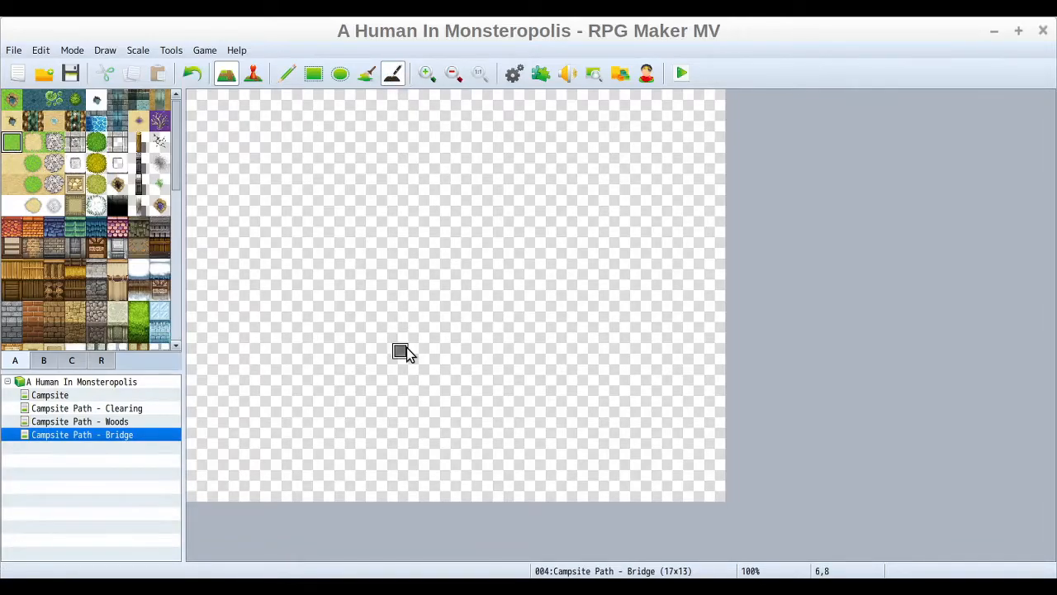
left_click(191, 74)
left_click(283, 73)
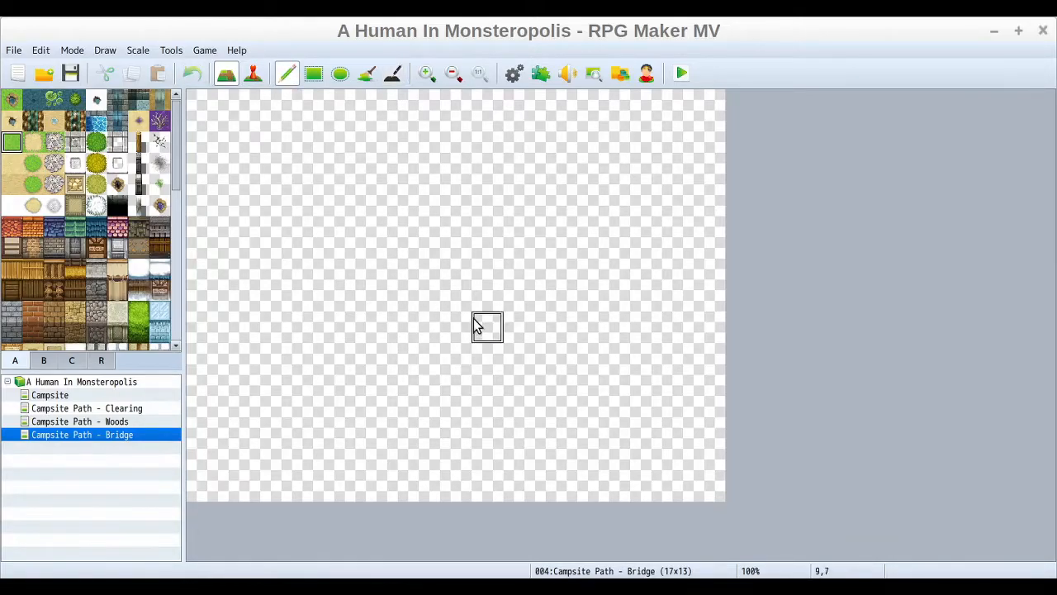
left_click(477, 325)
Undo the single placed tile and flood-fill the entire empty map with Meadow.
left_click(366, 74)
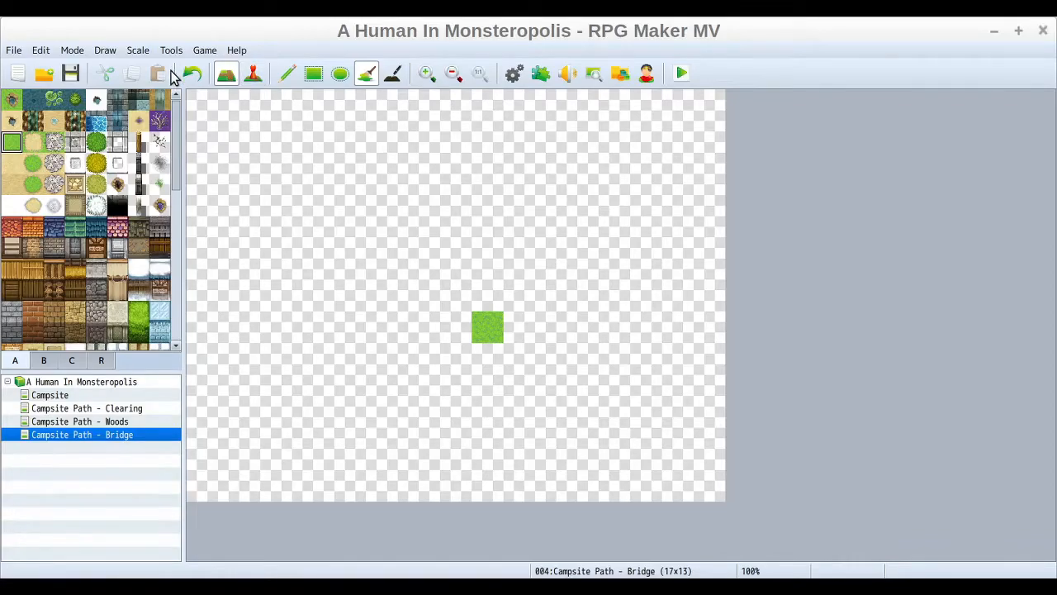
left_click(192, 74)
left_click(424, 262)
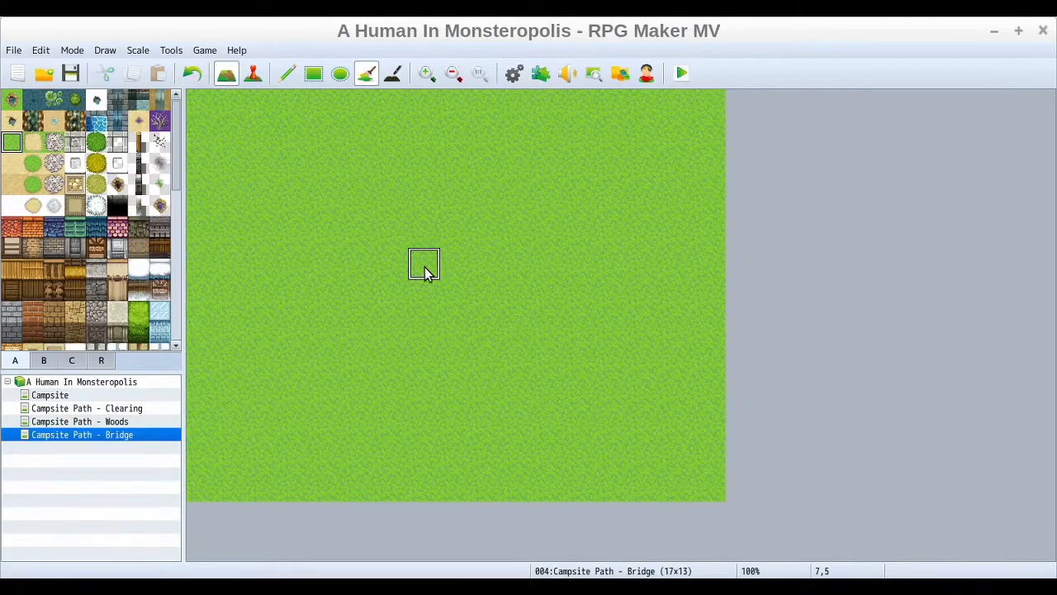
Draw a one-tile-high river of Water A (Meadow) with the pencil across the map's full width along row 6.
left_click(288, 73)
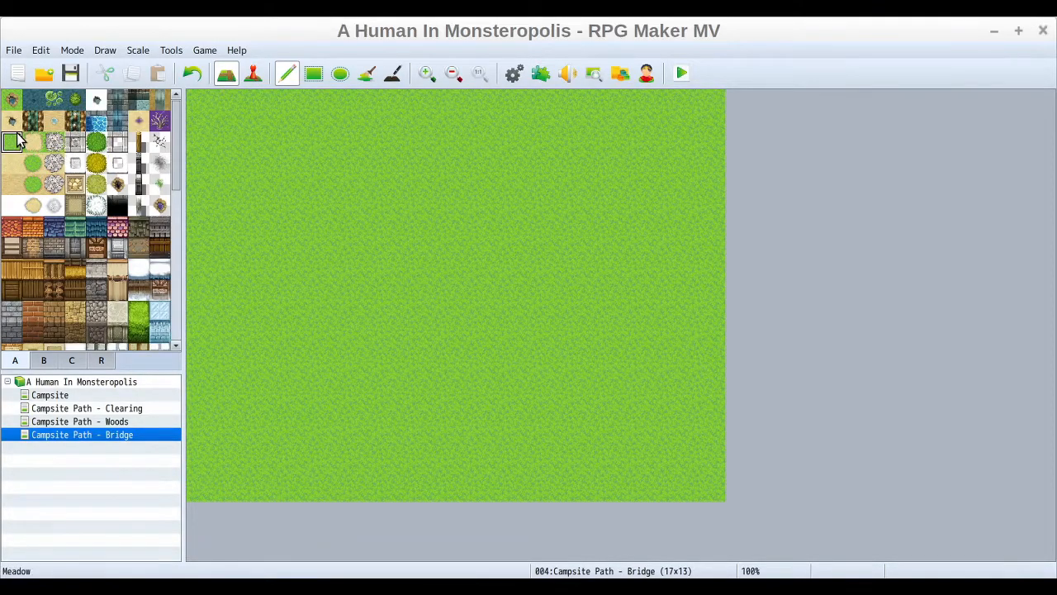
left_click(12, 99)
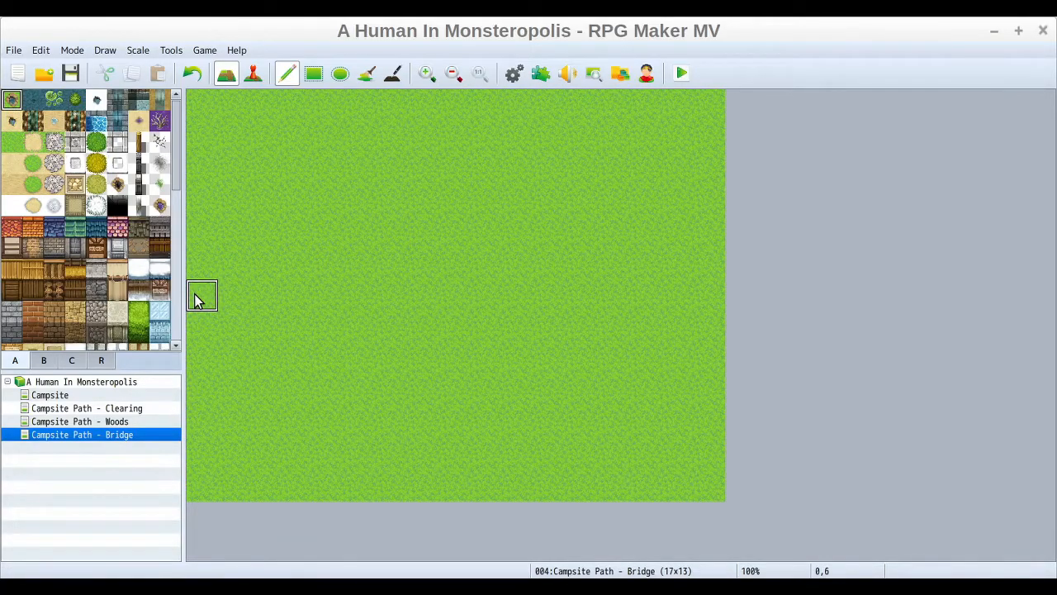
left_click_drag(198, 299, 717, 302)
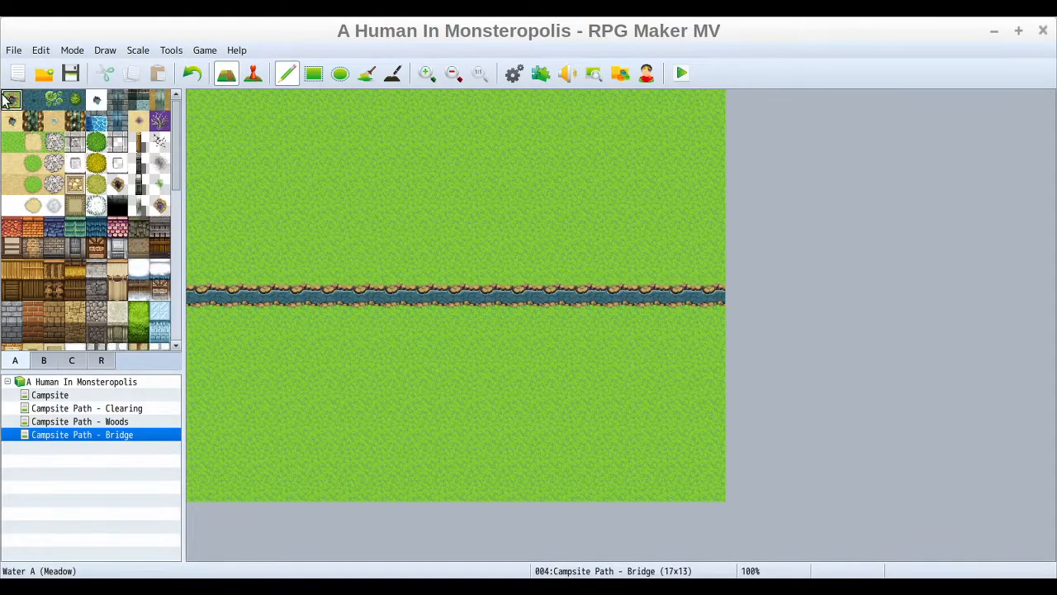
left_click(12, 122)
mouse_move(205, 166)
left_mouse_down()
mouse_move(373, 157)
mouse_move(520, 172)
mouse_move(374, 199)
mouse_move(474, 223)
mouse_move(564, 180)
mouse_move(686, 170)
left_mouse_up()
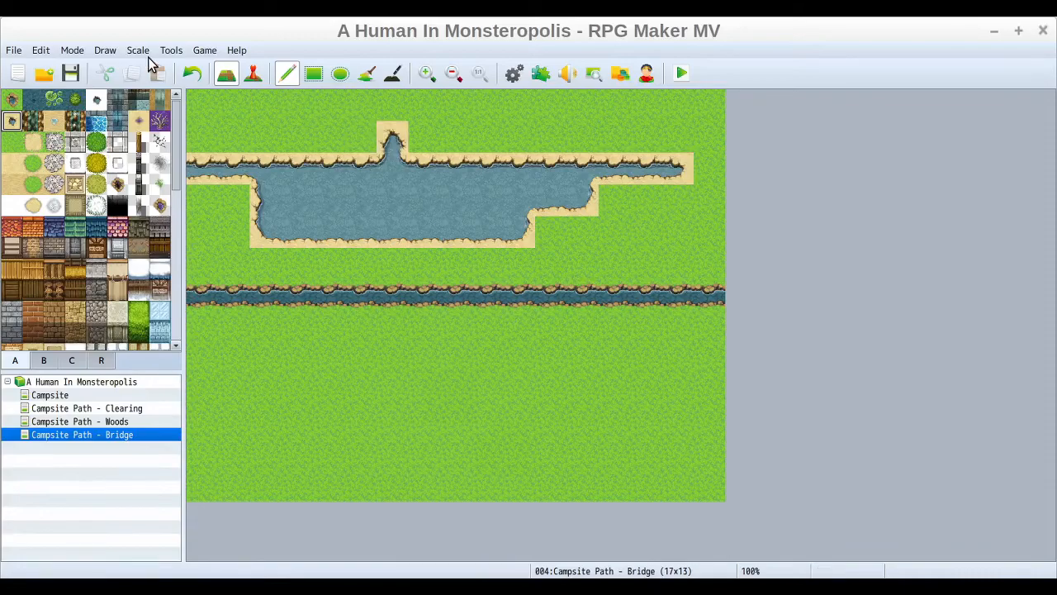
left_click(192, 73)
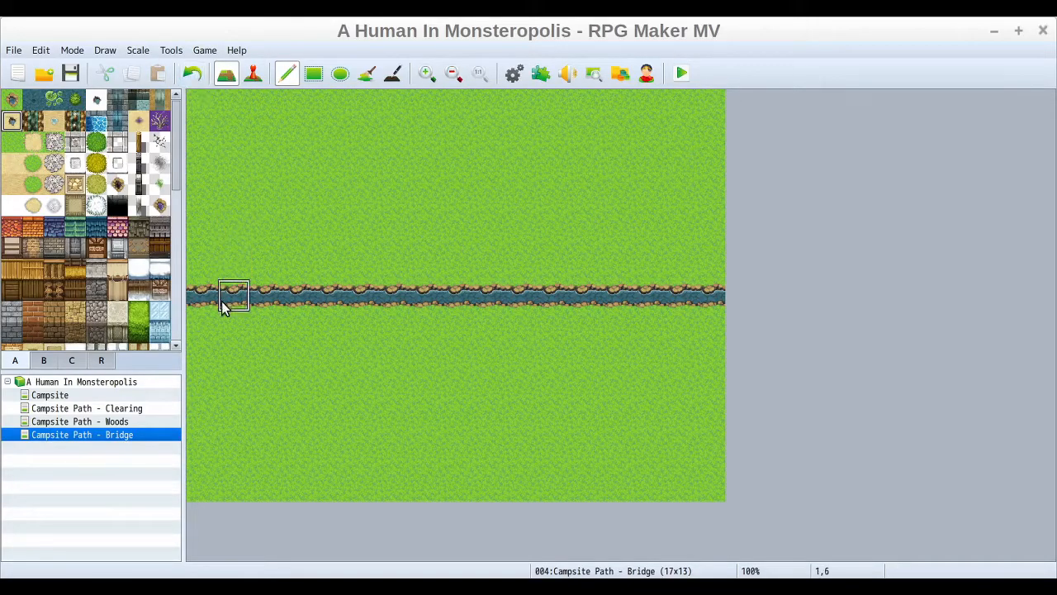
Undo the stray sand-edged water strokes and widen the river to two tiles by drawing Water A (Meadow) along row 7.
left_click_drag(207, 316, 351, 308)
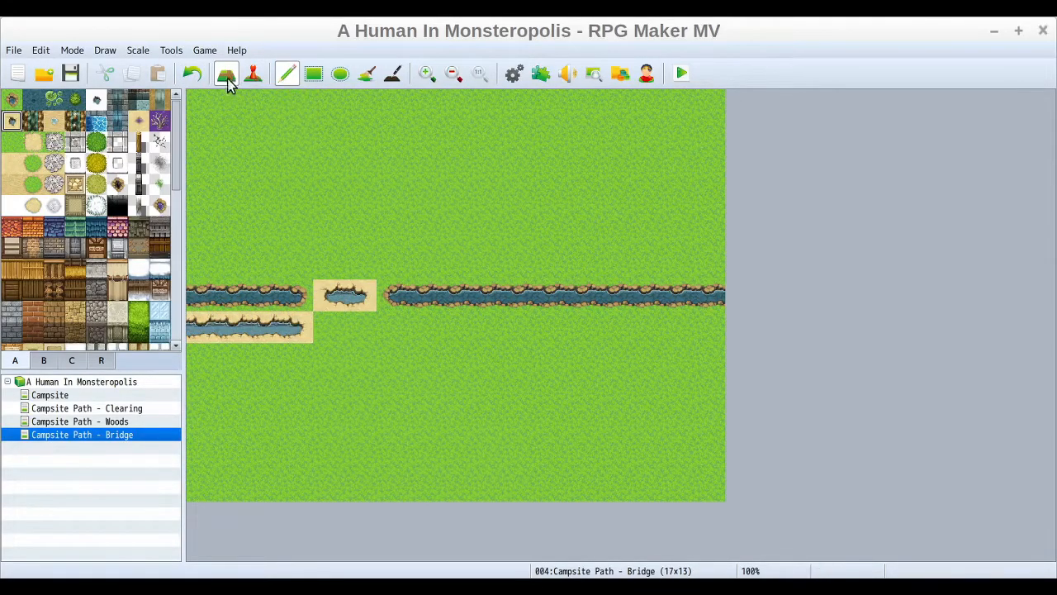
left_click(192, 74)
left_click(11, 103)
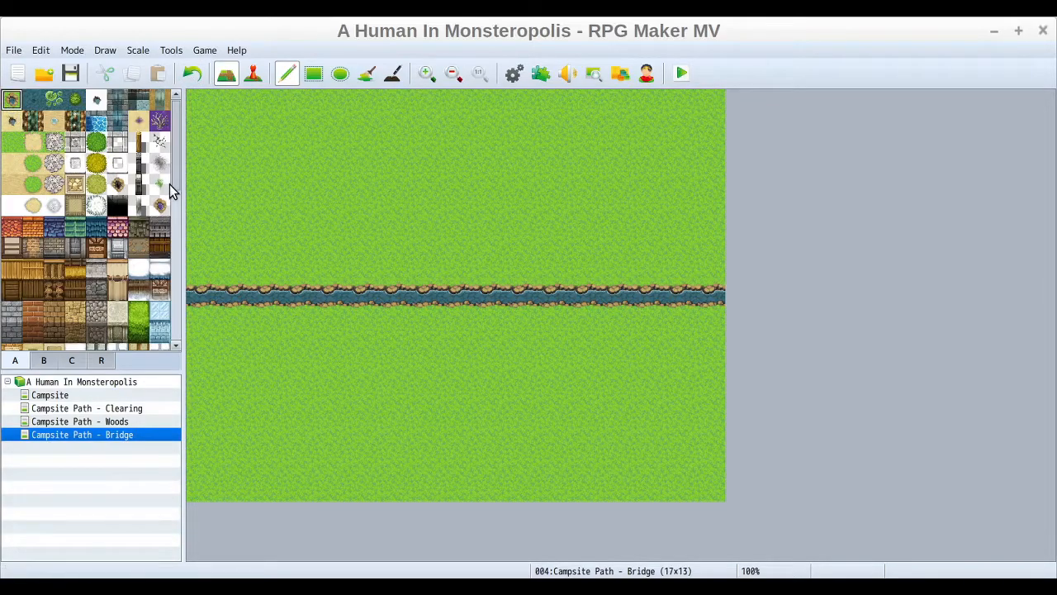
left_click_drag(194, 318, 710, 328)
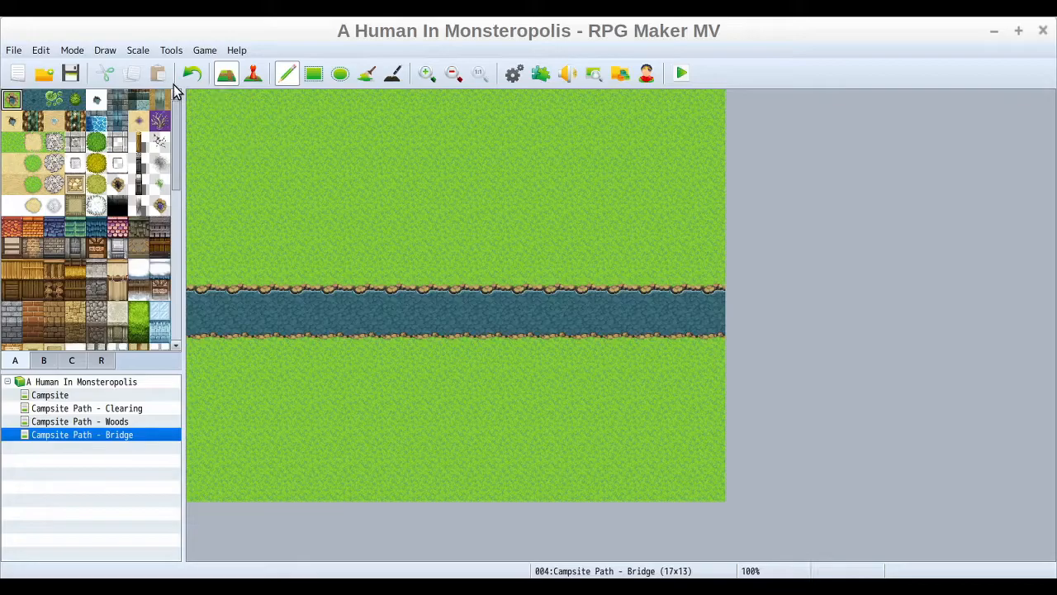
Flood-fill the whole two-tile-high river with the sand-edged water tile.
left_click(12, 121)
left_click(357, 80)
left_click(371, 304)
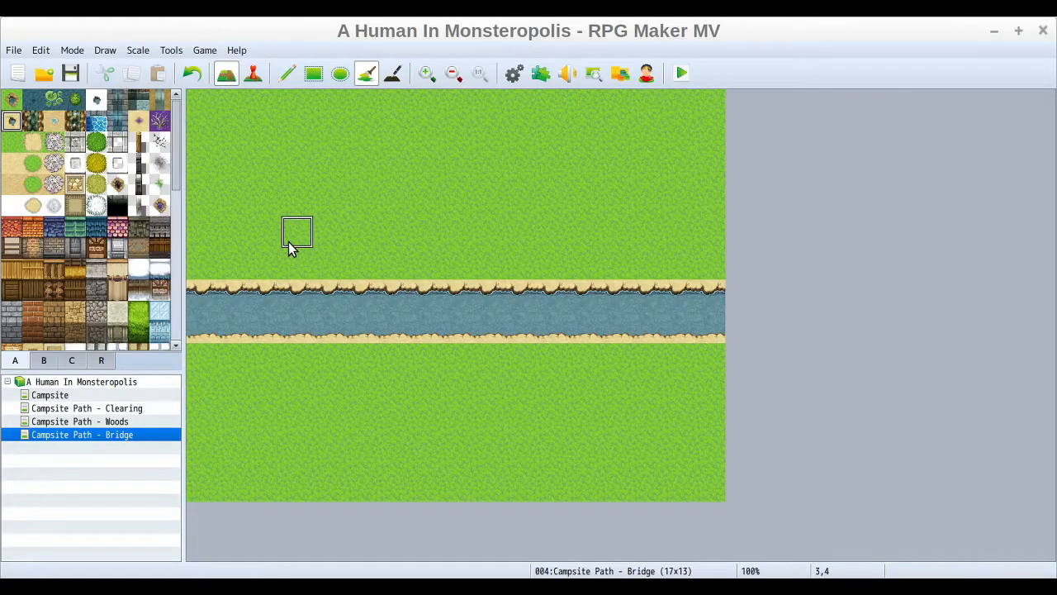
left_click(199, 76)
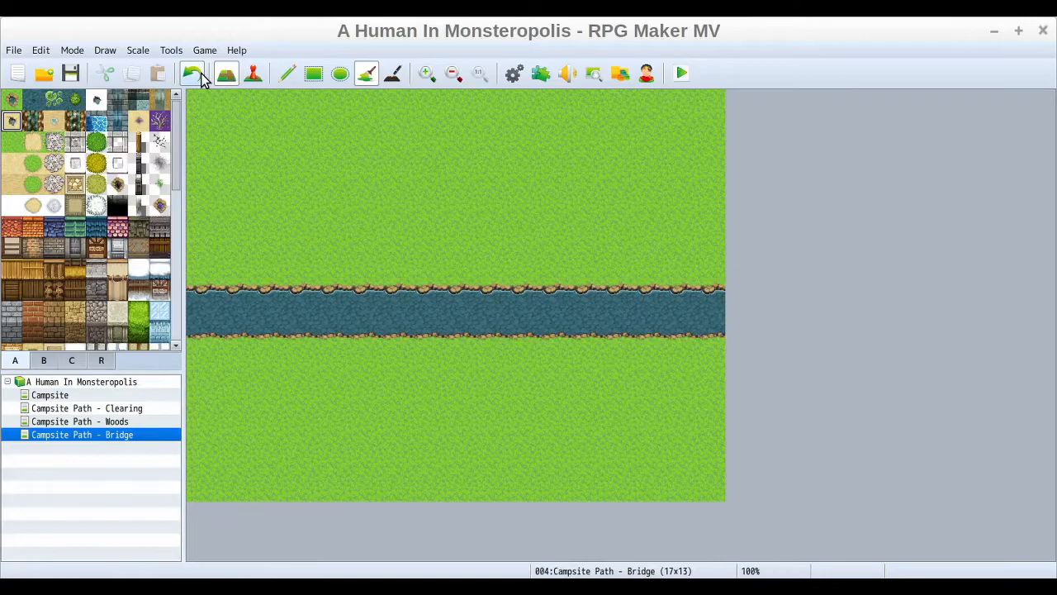
left_click(285, 326)
Pencil in sand-edged water at columns 0–1 of row 5 and a four-tile bay at columns 3–6 of row 8.
left_click(281, 77)
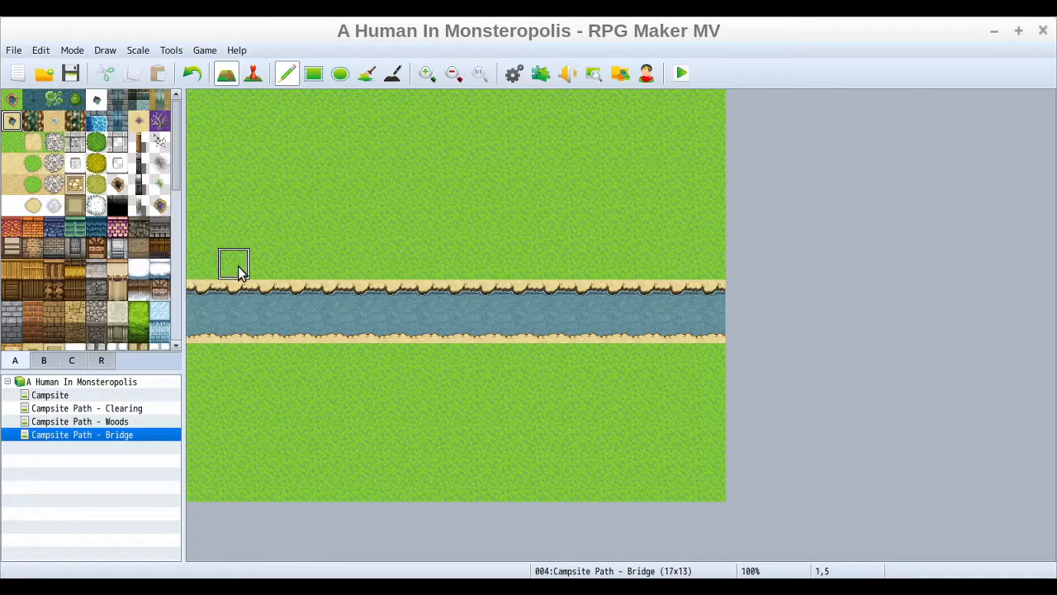
left_click_drag(235, 269, 188, 272)
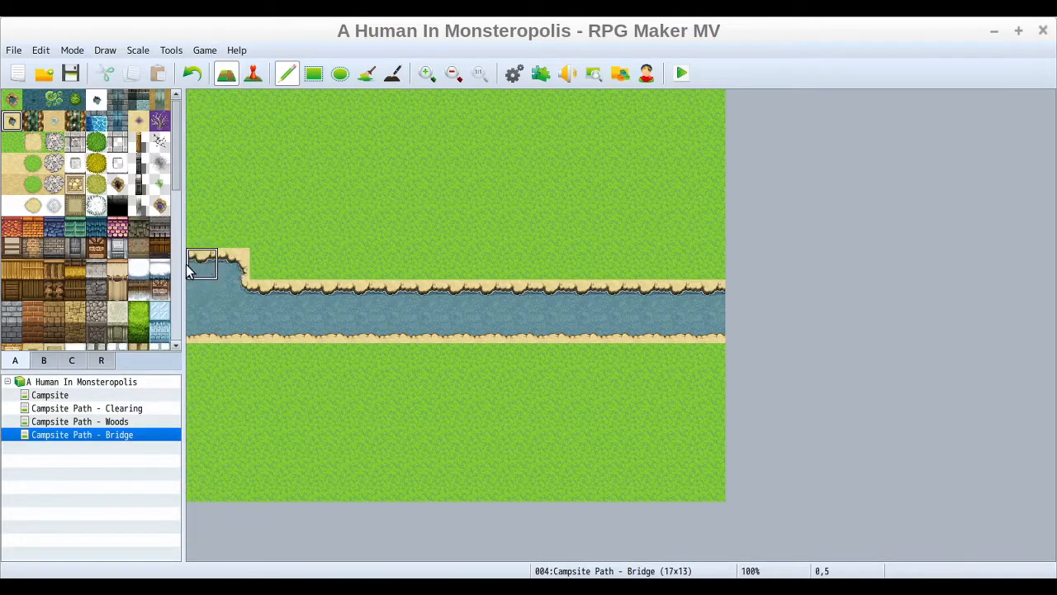
left_click(319, 359)
left_click(309, 361)
left_click_drag(338, 361, 396, 359)
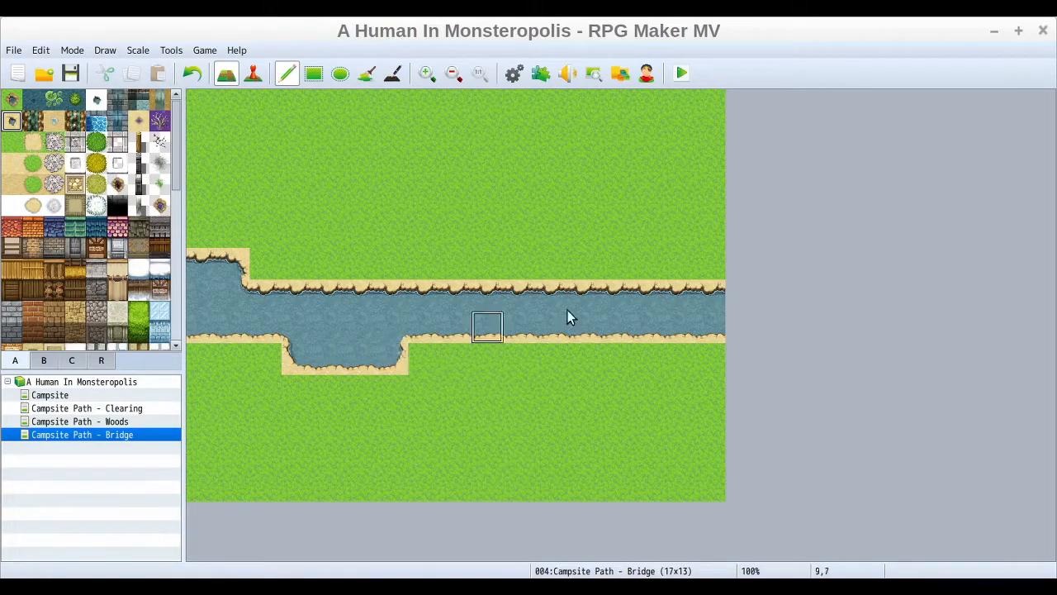
Draw a second river branch stepping down through rows 8–10 to the east edge, and cover the strip between the branches with plain sand.
mouse_move(484, 357)
left_mouse_down()
mouse_move(537, 350)
mouse_move(586, 383)
mouse_move(641, 389)
mouse_move(724, 385)
left_mouse_up()
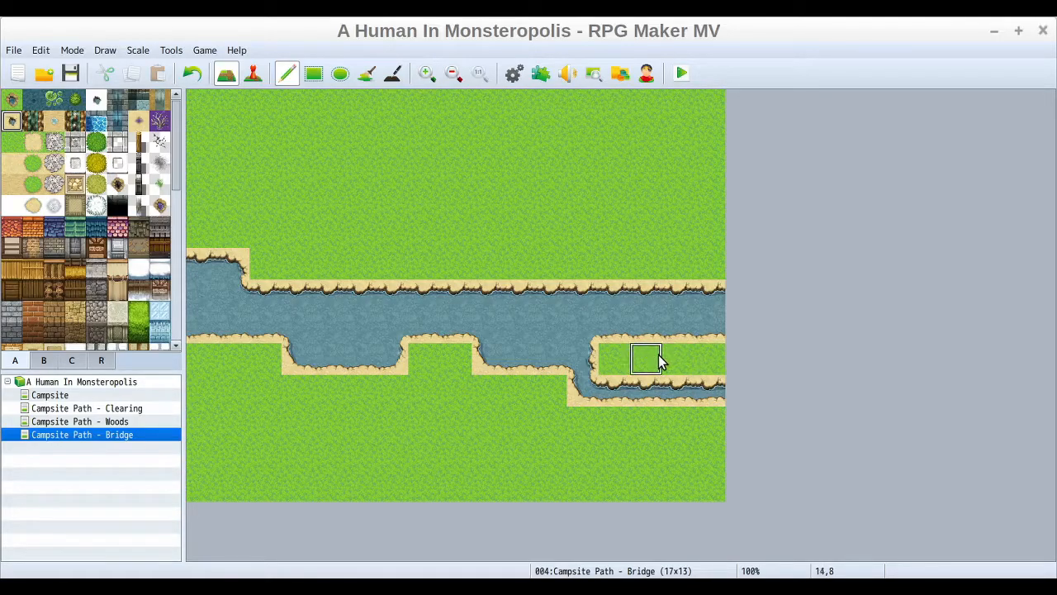
left_click(544, 392)
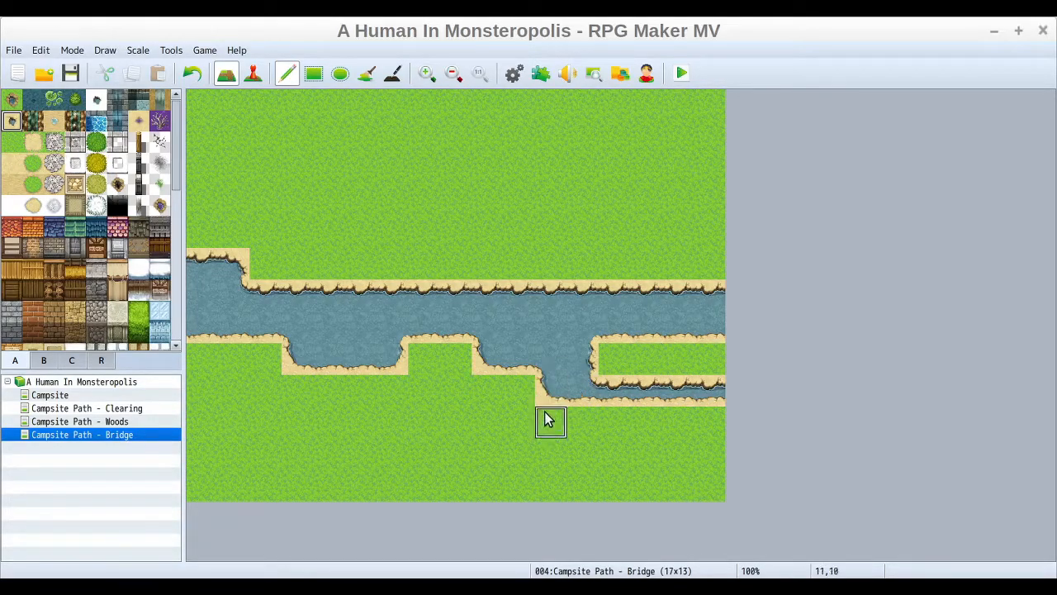
left_click_drag(582, 419, 718, 417)
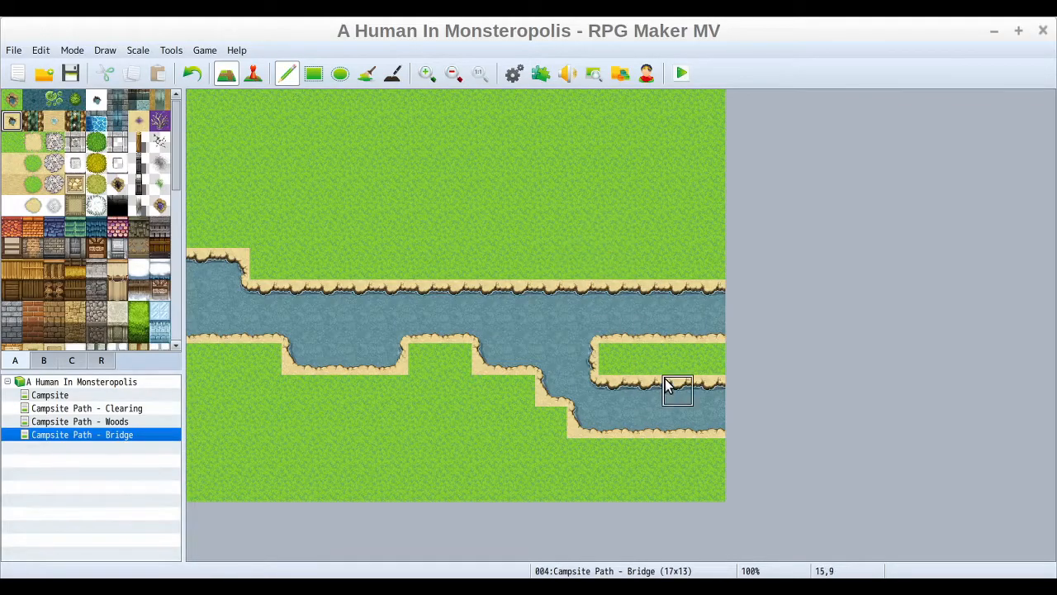
left_click(14, 164)
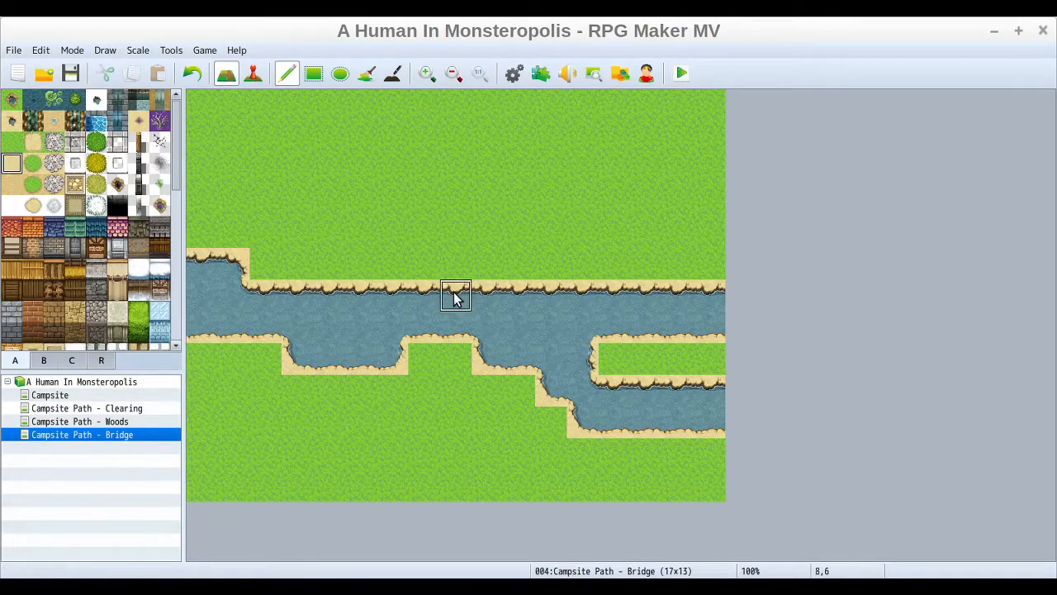
left_click(709, 357)
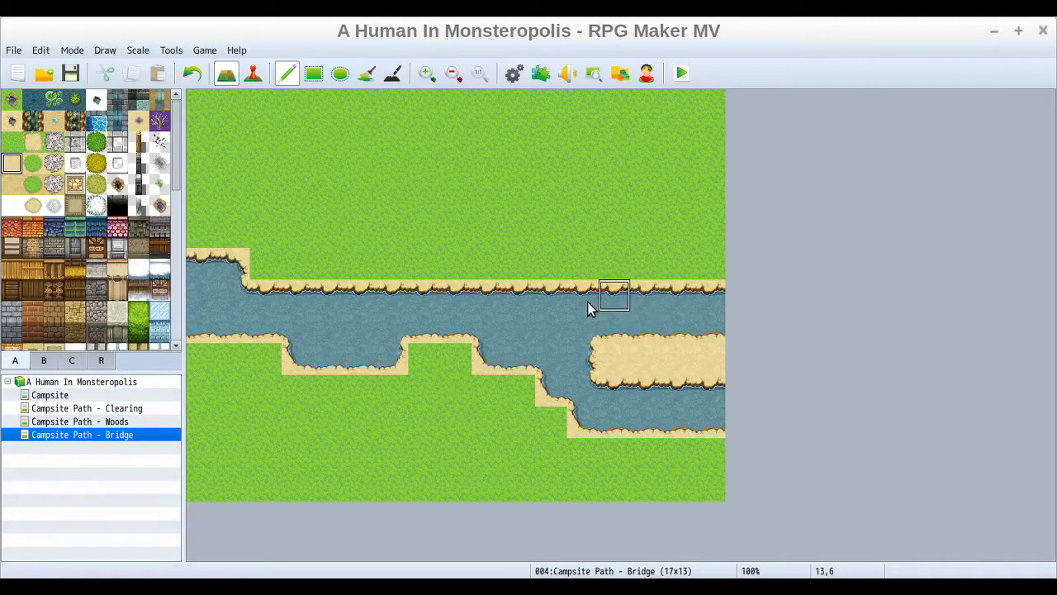
Carve bays into the north bank with sand-edged water on row 5, at columns 14–16, 9–10 and 3–5.
left_click(11, 121)
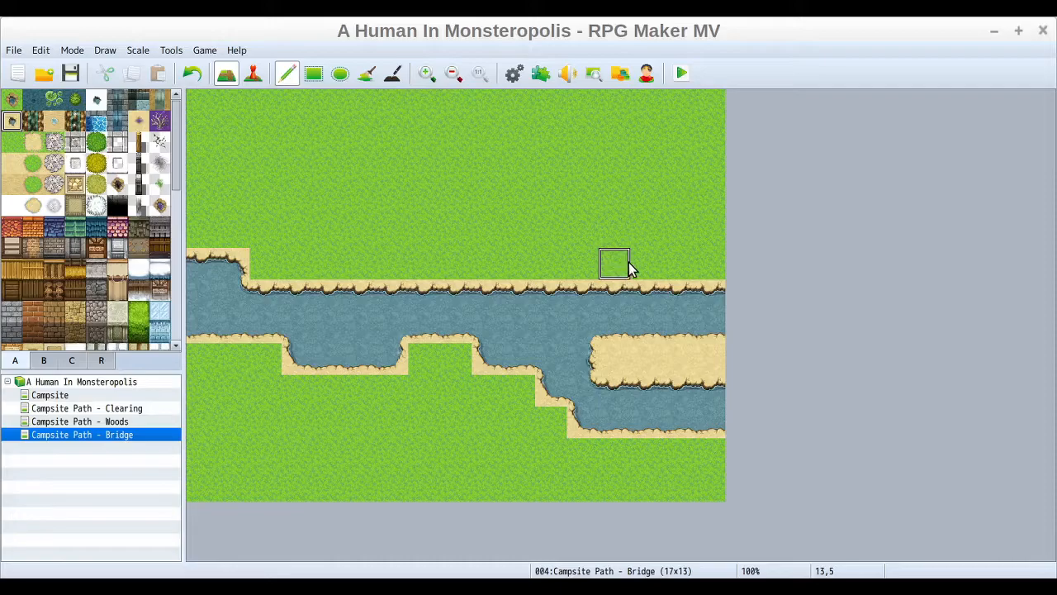
left_click_drag(635, 269, 715, 274)
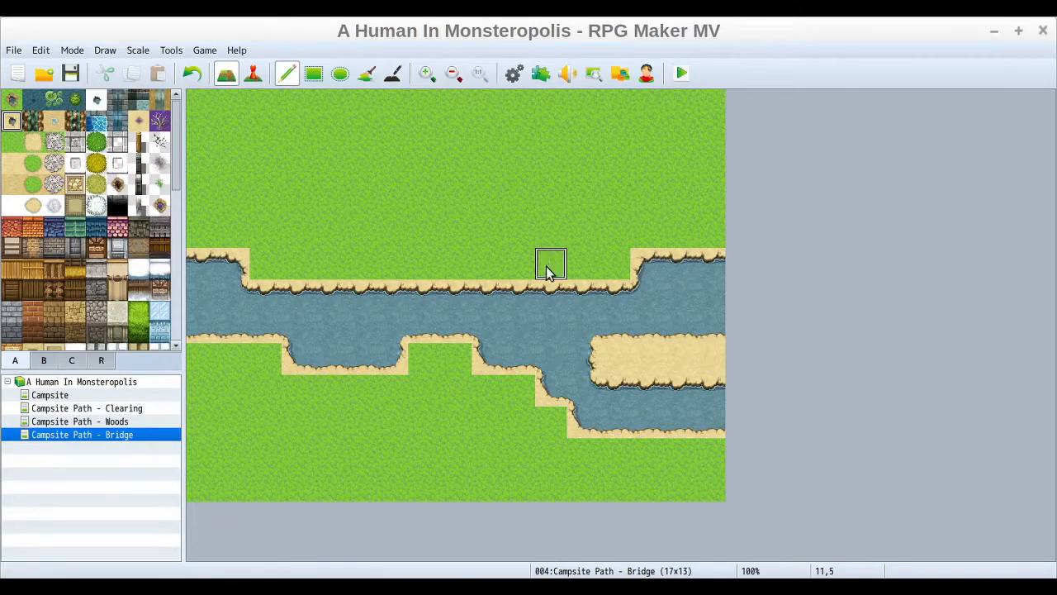
left_click(485, 264)
left_click(512, 262)
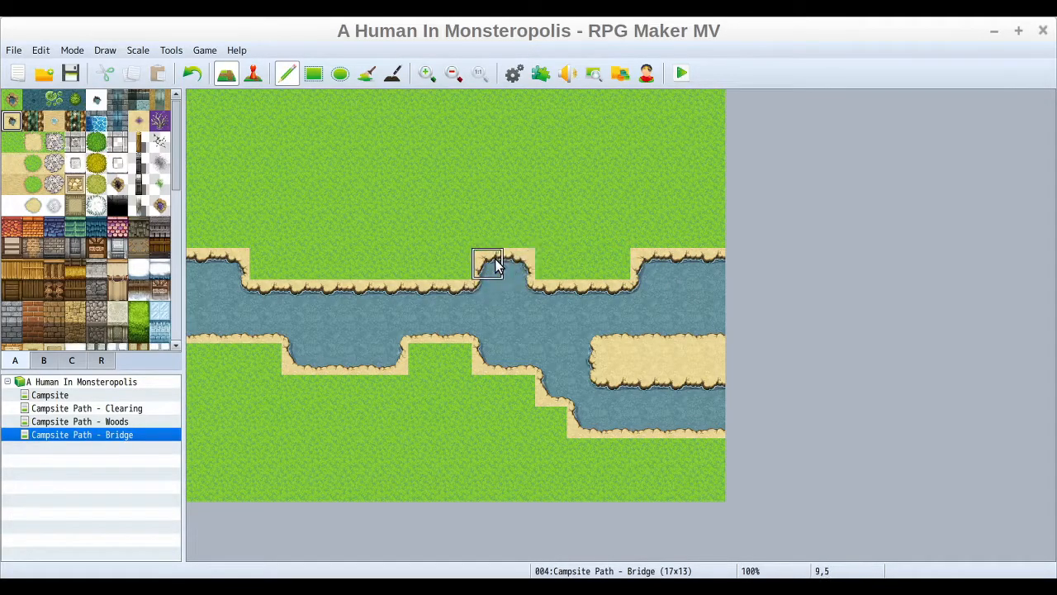
left_click_drag(329, 263, 354, 262)
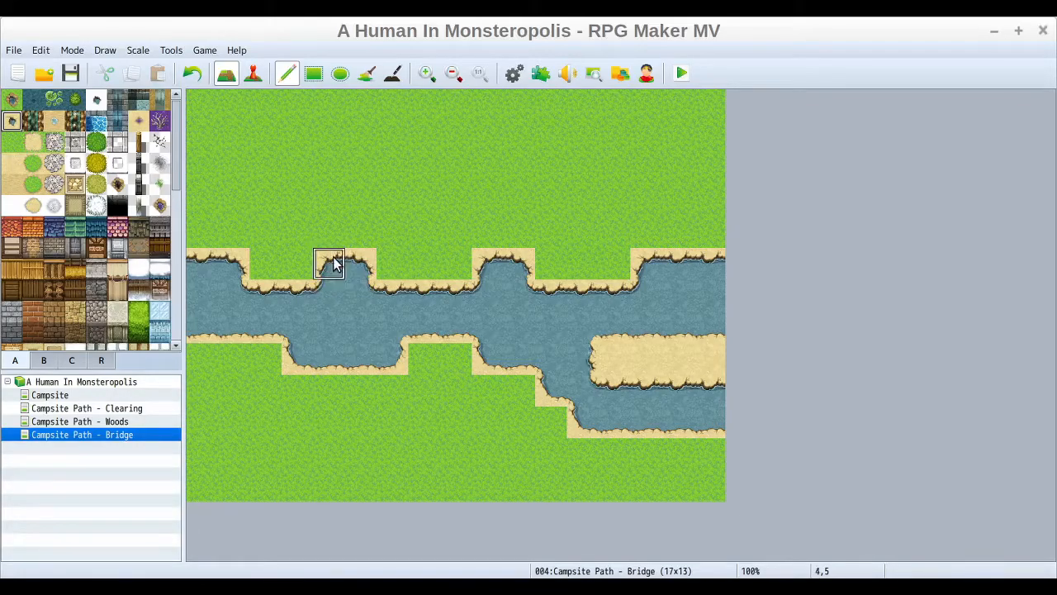
left_click(298, 271)
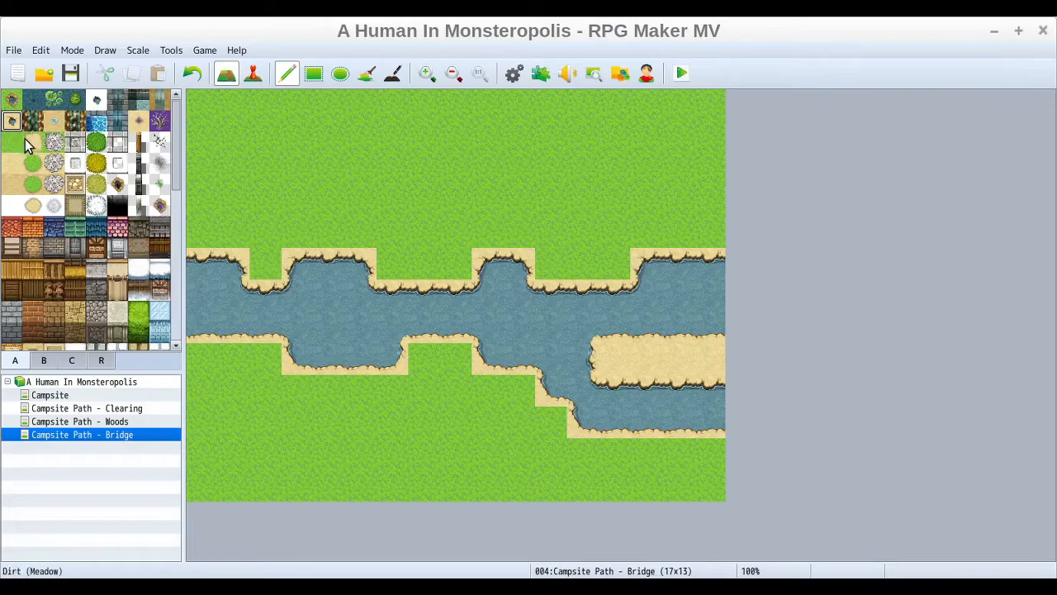
Paint plain sand along both banks: row 4 and the row 5 gaps on the north, and a stepped strip along the south bank.
left_click(11, 162)
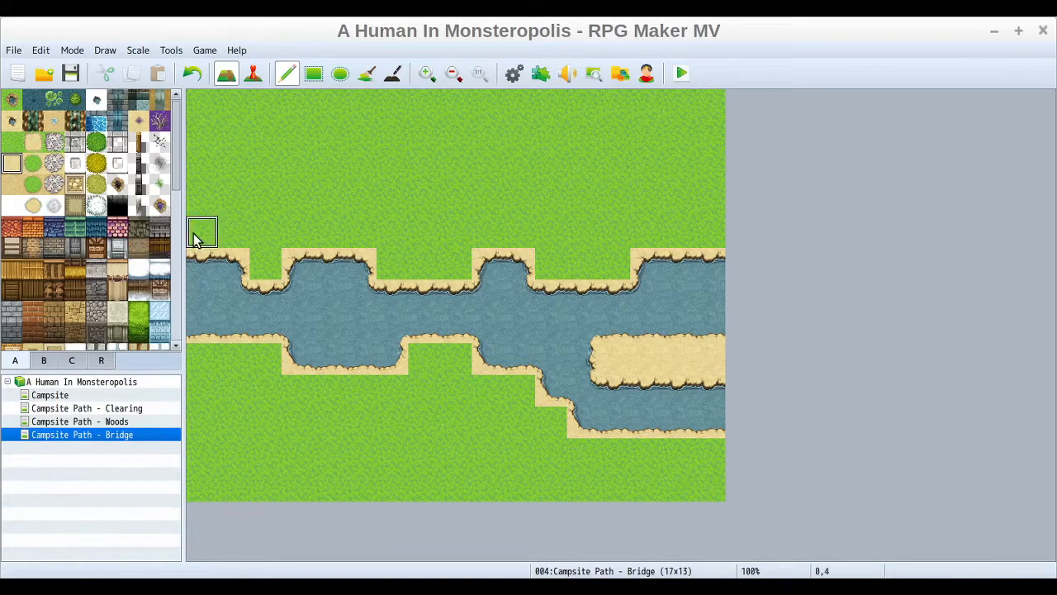
left_click(234, 238)
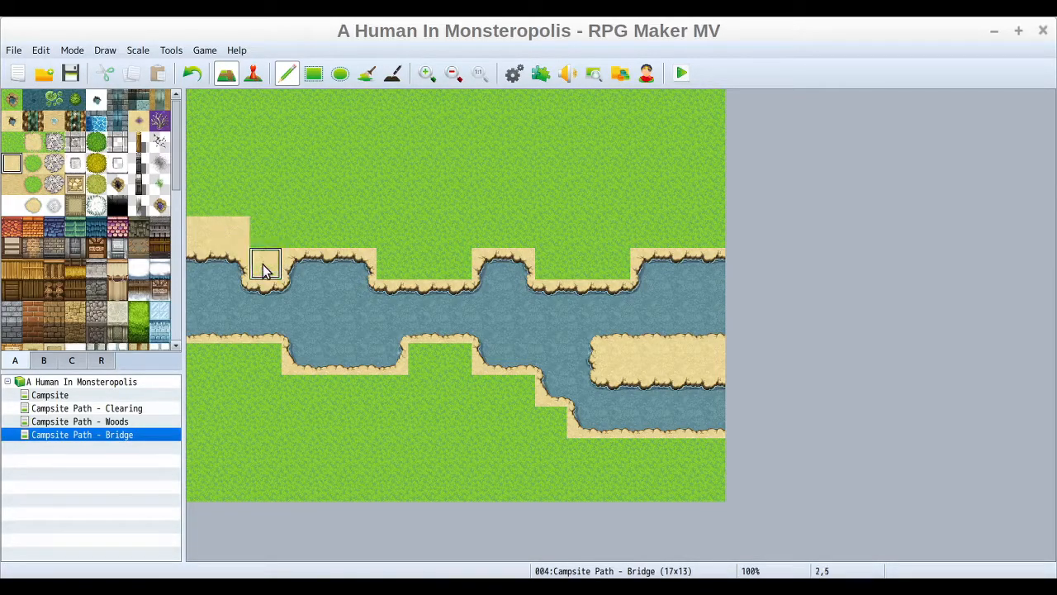
mouse_move(266, 240)
left_mouse_down()
mouse_move(470, 229)
mouse_move(706, 237)
left_mouse_up()
mouse_move(570, 273)
left_mouse_down()
mouse_move(619, 264)
mouse_move(533, 266)
left_mouse_up()
left_click_drag(415, 269, 452, 267)
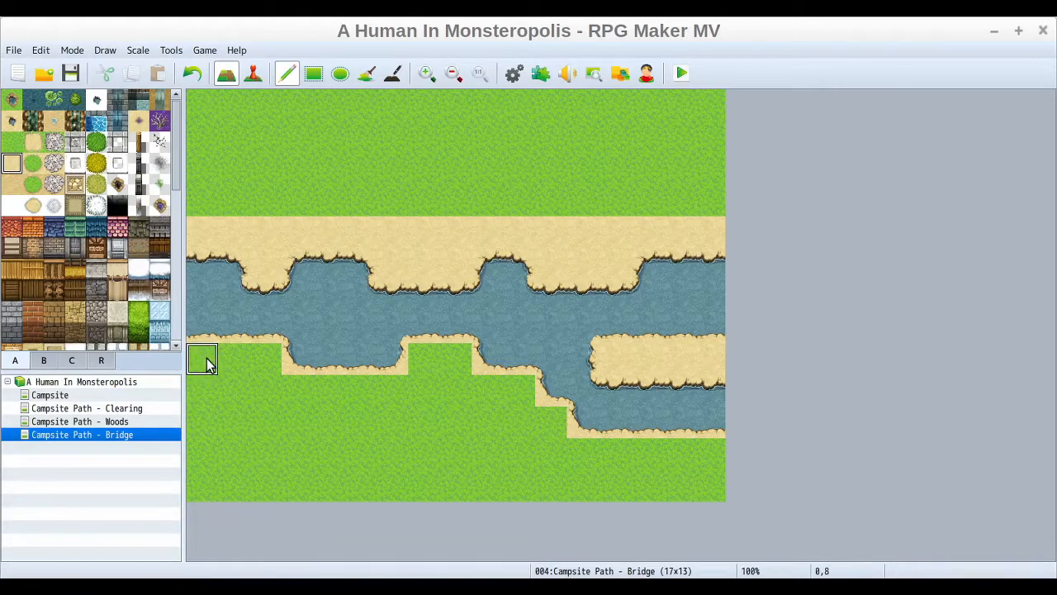
left_click_drag(206, 364, 265, 358)
mouse_move(205, 393)
left_mouse_down()
mouse_move(519, 387)
mouse_move(555, 449)
mouse_move(708, 448)
left_mouse_up()
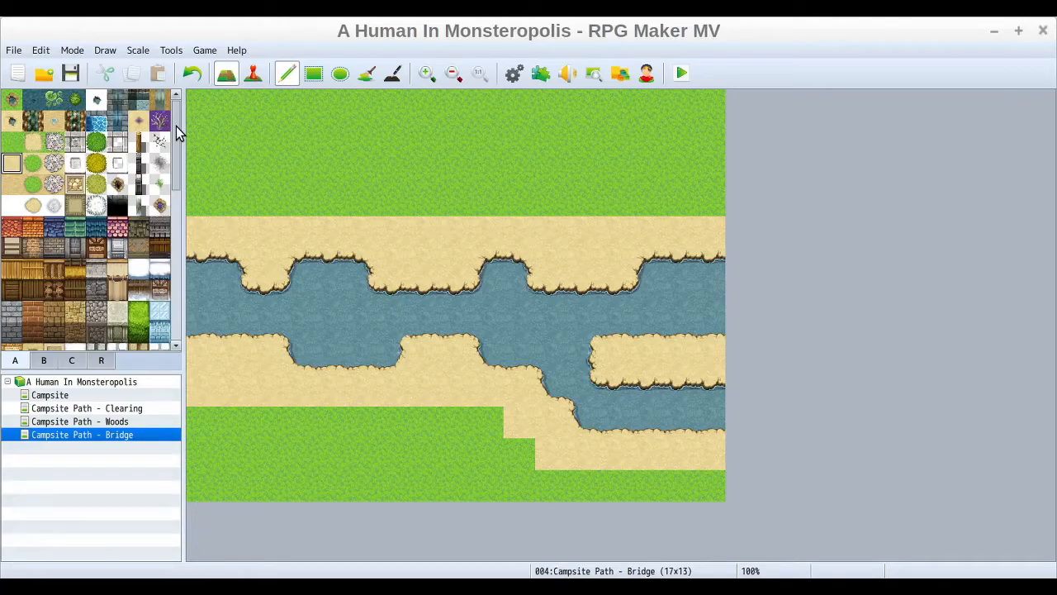
Draw the top-edge tile of Ledge (Meadow) along row 9 from the west edge to column 8.
left_click_drag(176, 126, 171, 309)
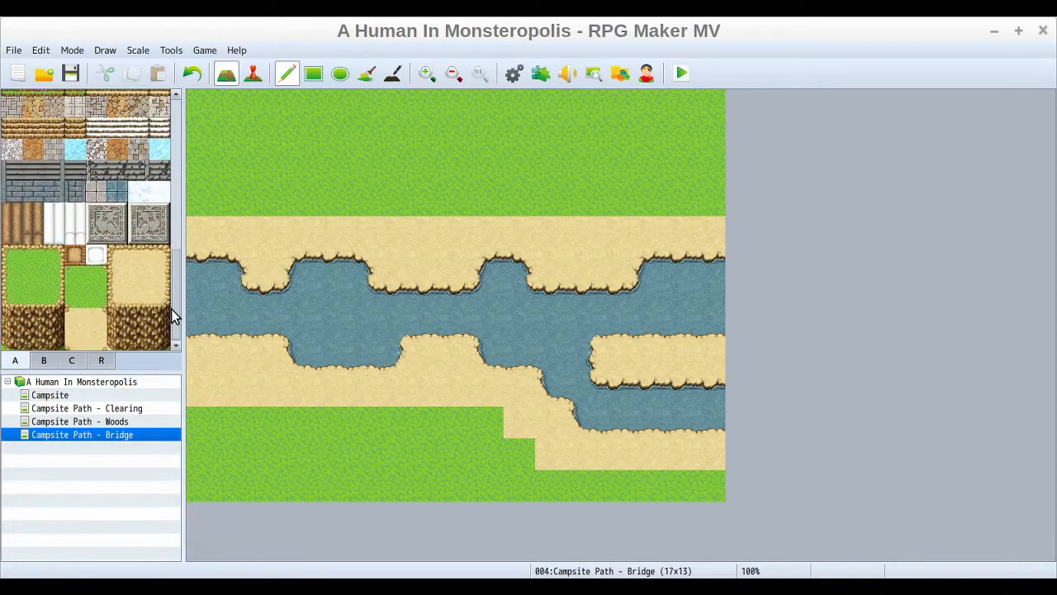
left_click(11, 253)
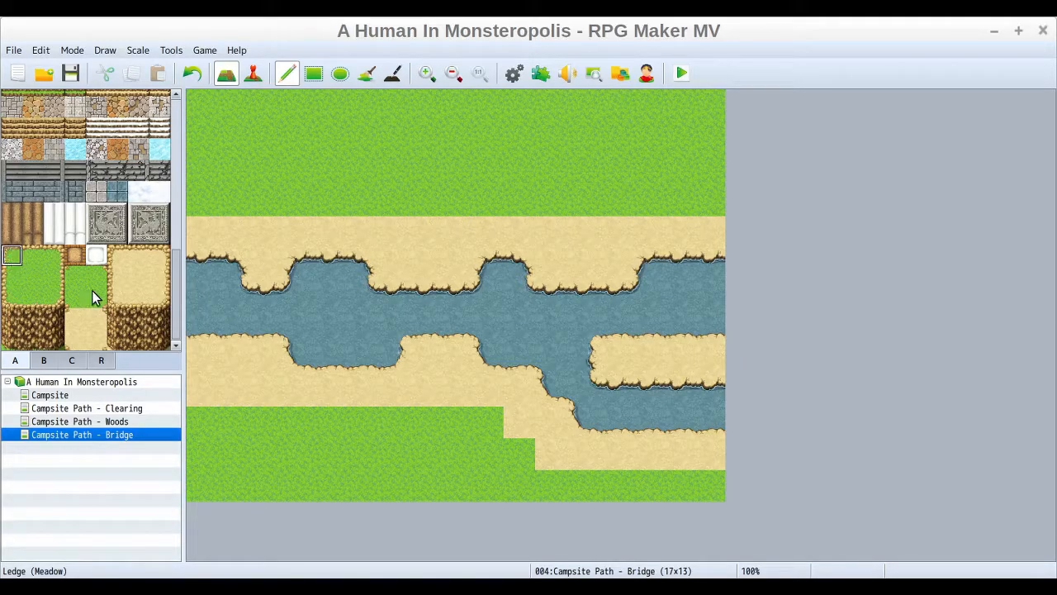
left_click(30, 259)
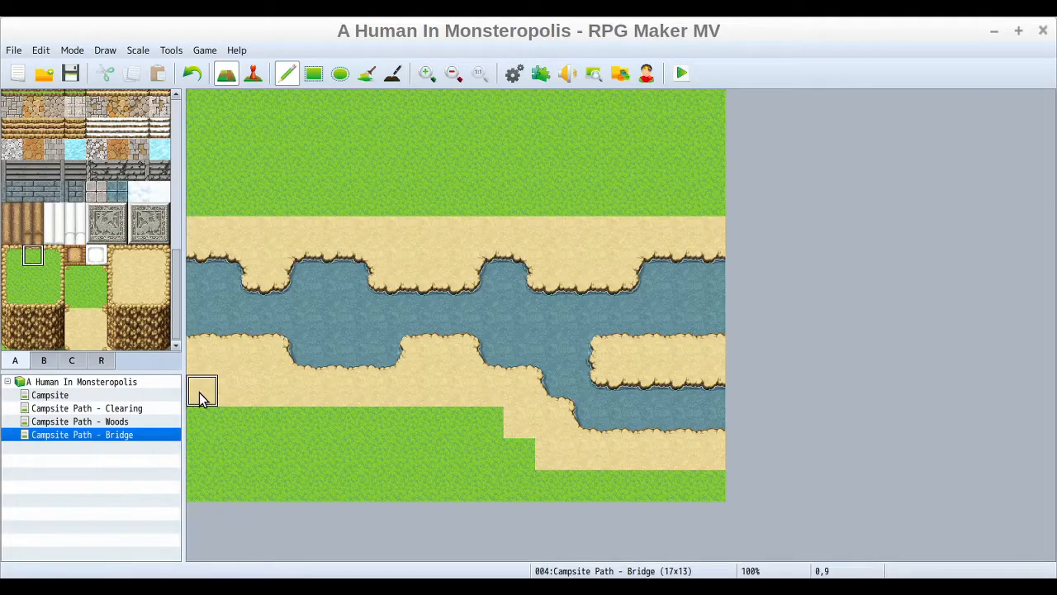
left_click_drag(17, 254, 53, 339)
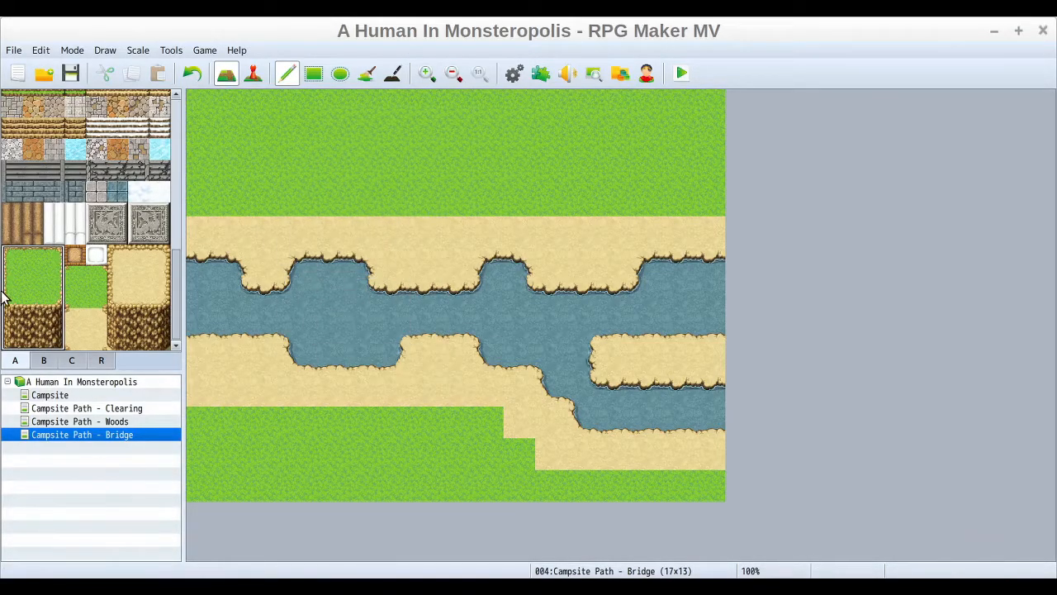
left_click(31, 258)
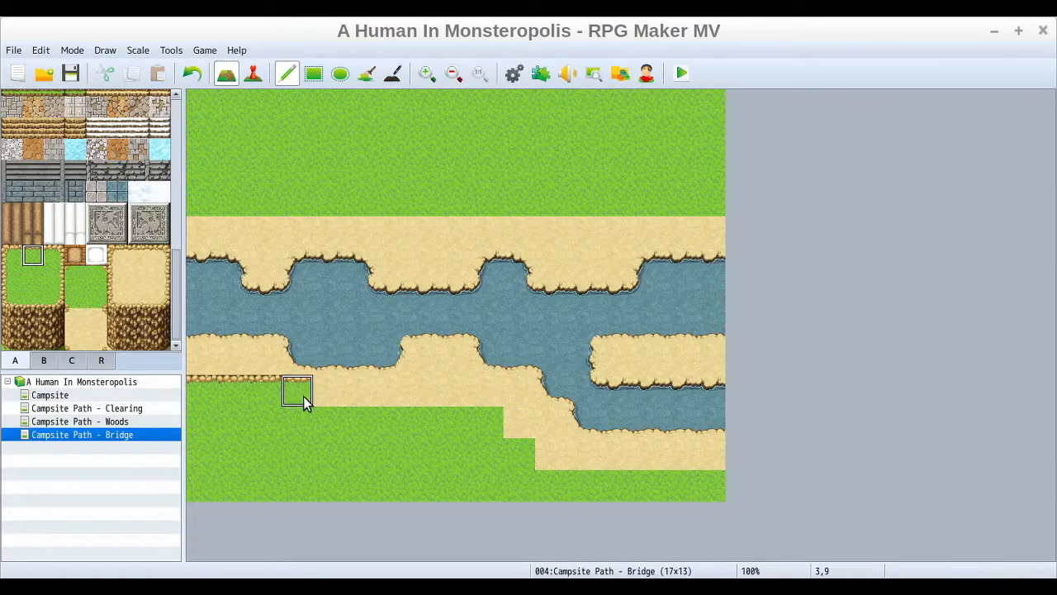
left_click_drag(303, 395, 460, 394)
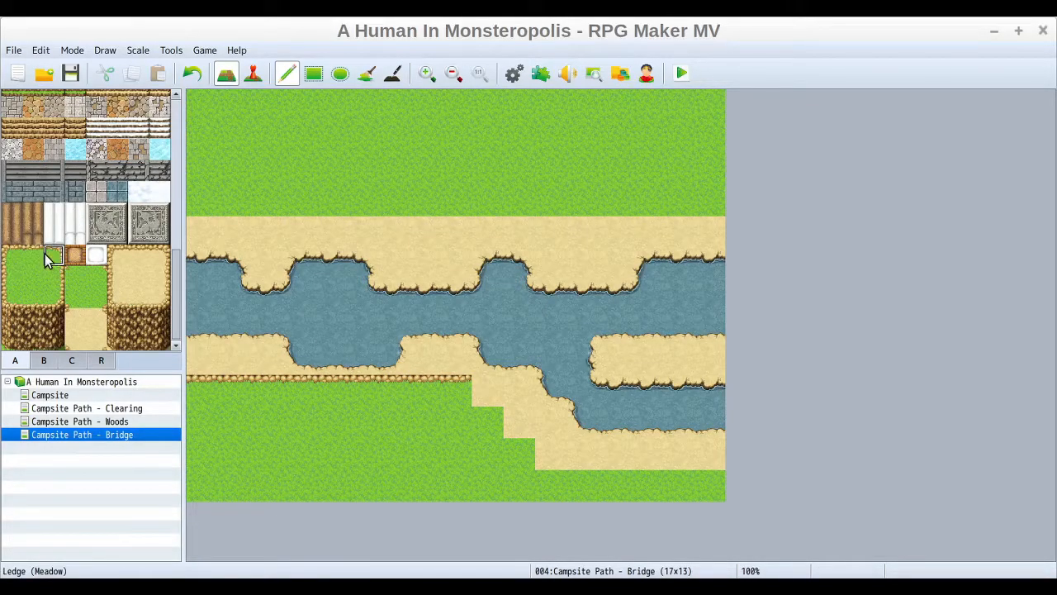
Place Ledge (Meadow) top-right corner tiles at 9,9 and 10,10, and continue the top edge along row 11 to the east edge.
left_click(486, 395)
left_click(516, 422)
left_click(520, 426)
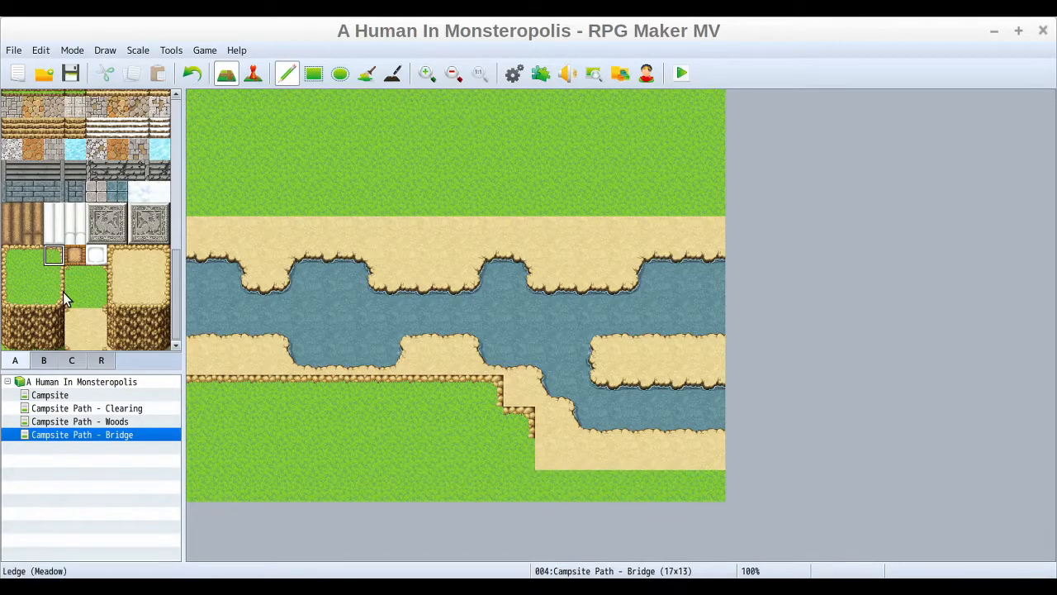
left_click(30, 261)
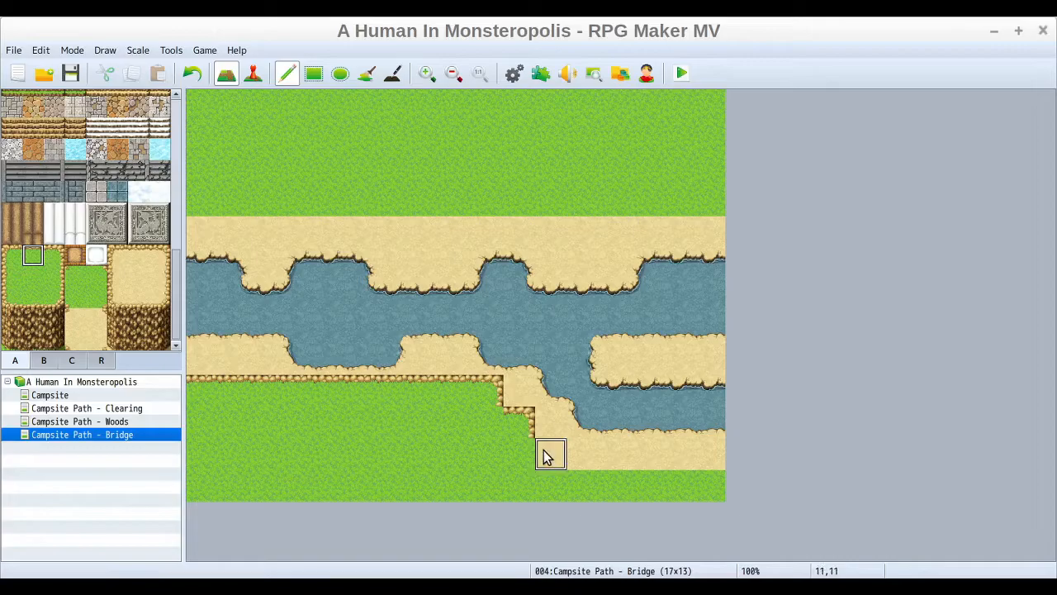
left_click_drag(551, 456, 720, 456)
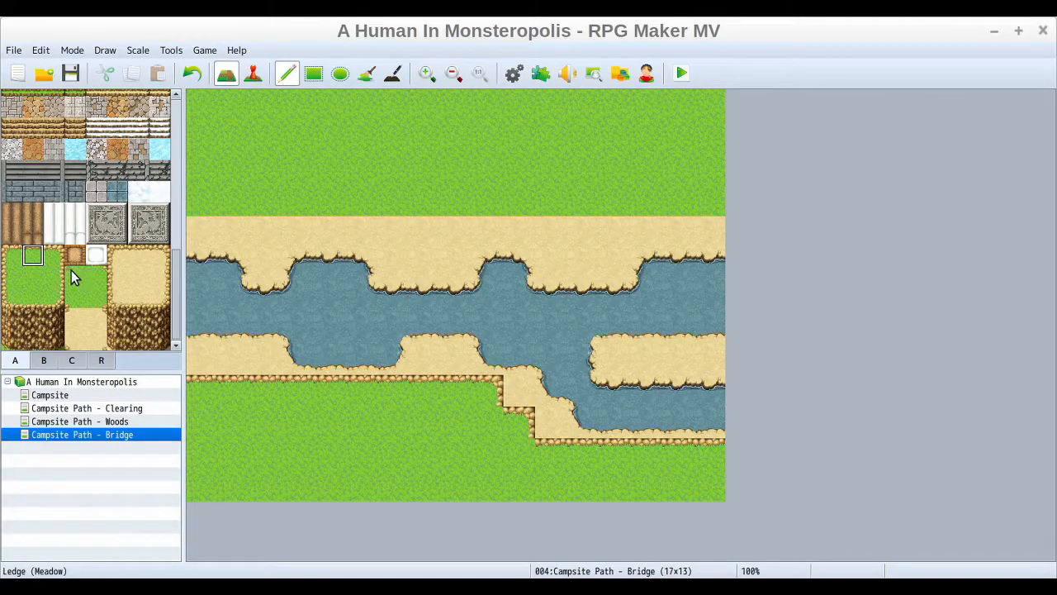
Try the small Ledge (Meadow) inner-corner tile on the stepped ledge at 10,10.
left_click(96, 275)
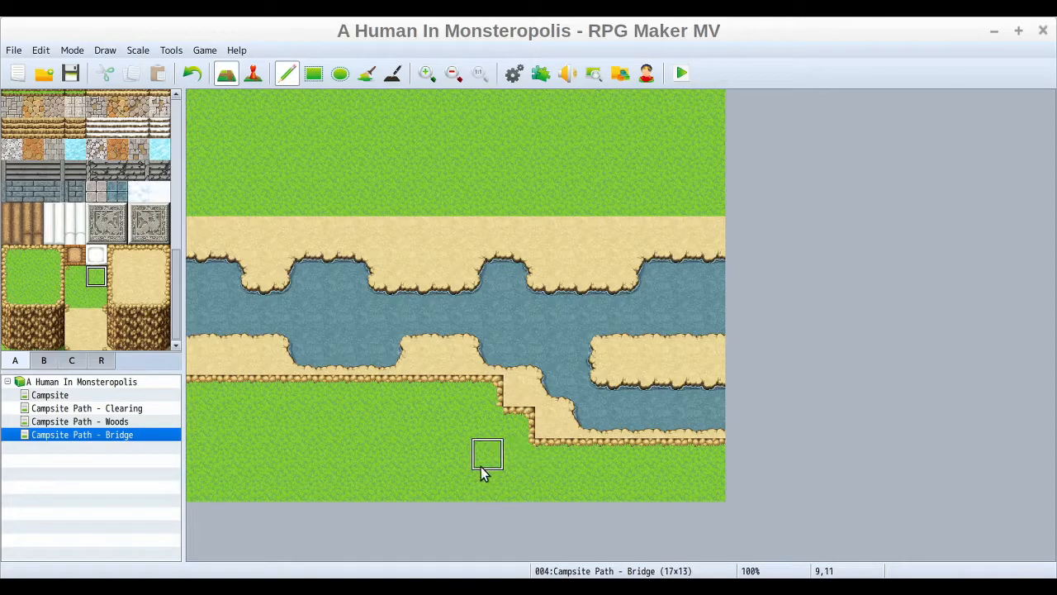
left_click(516, 426)
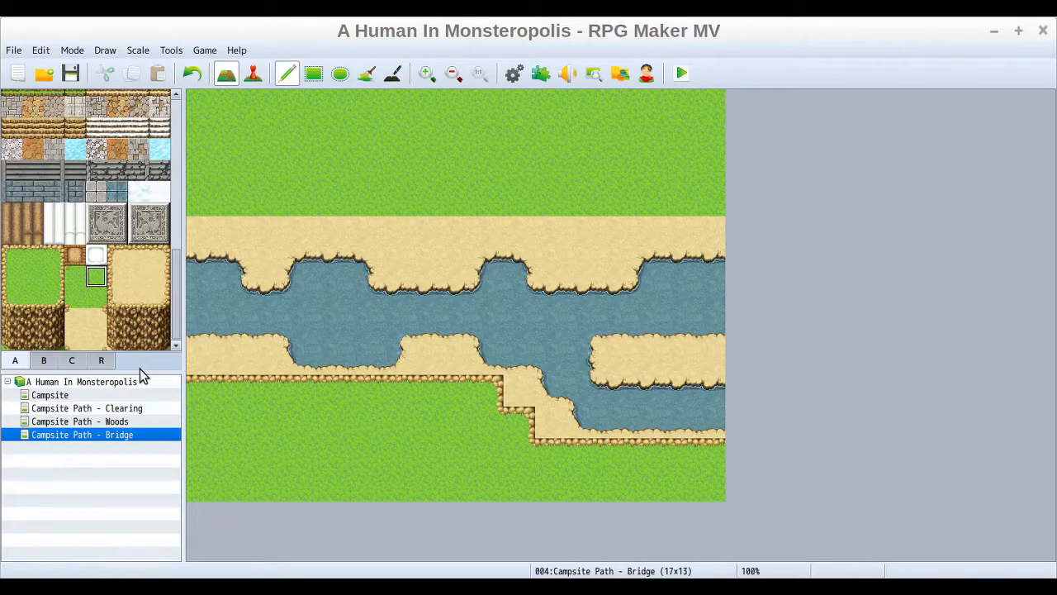
Undo the trial meadow cliff-wall tile and place the lower-left wall tile of the sand cliff at 4,10.
left_click(13, 345)
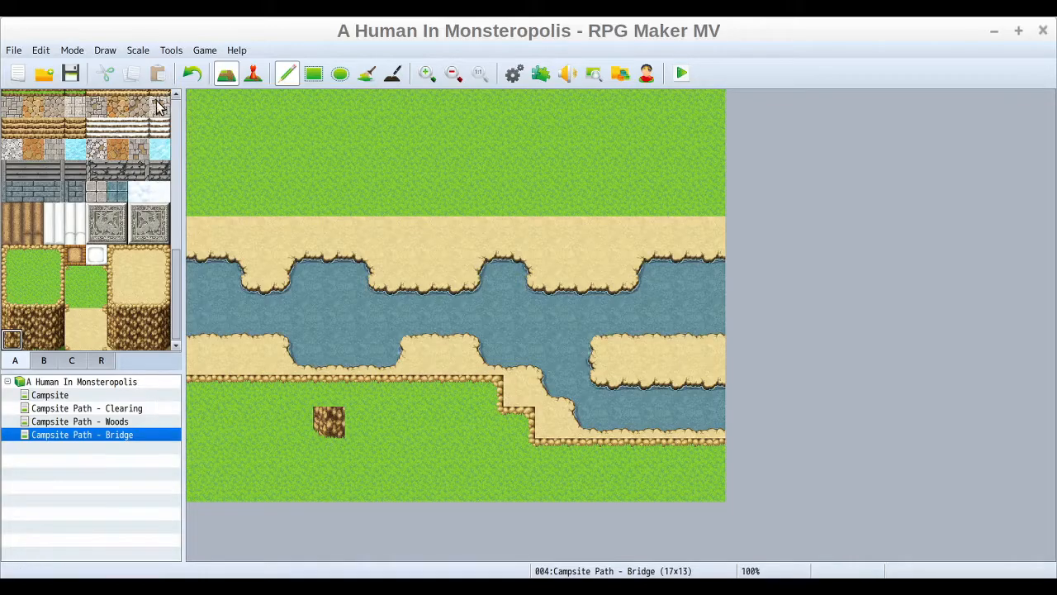
left_click(190, 73)
left_click(117, 339)
left_click(329, 422)
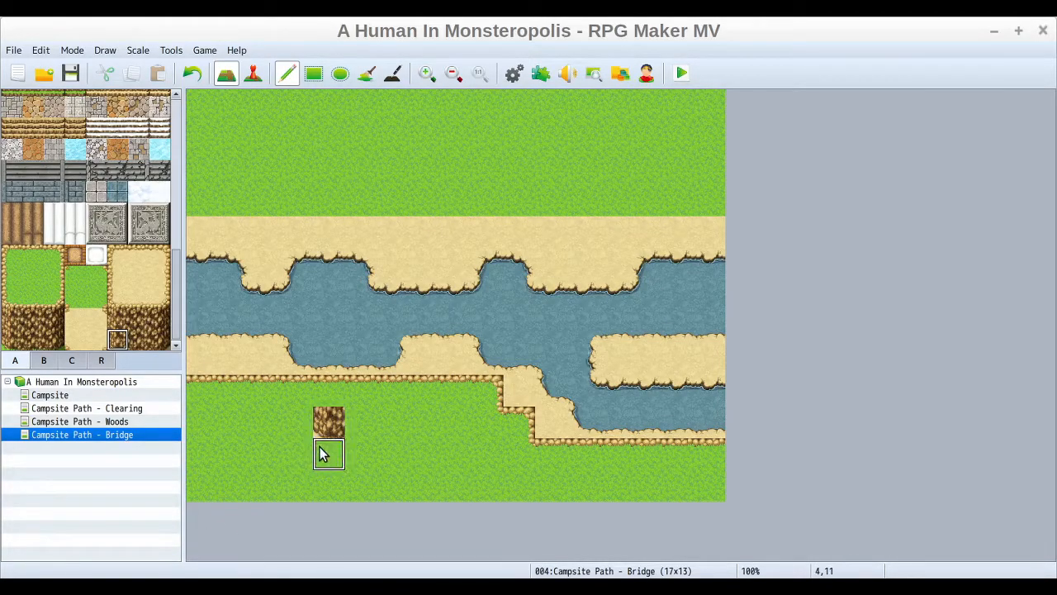
Undo the trial cliff tile at 4,10 and draw the Cliff (Dirt) lower wall along row 3 from the west edge to column 5.
left_click(191, 74)
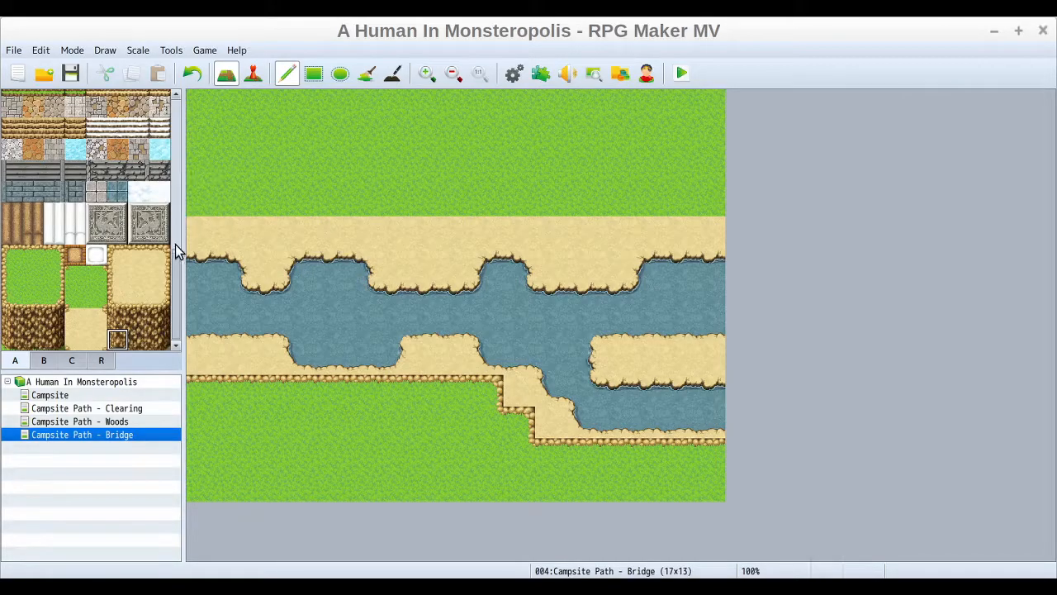
left_click(201, 207)
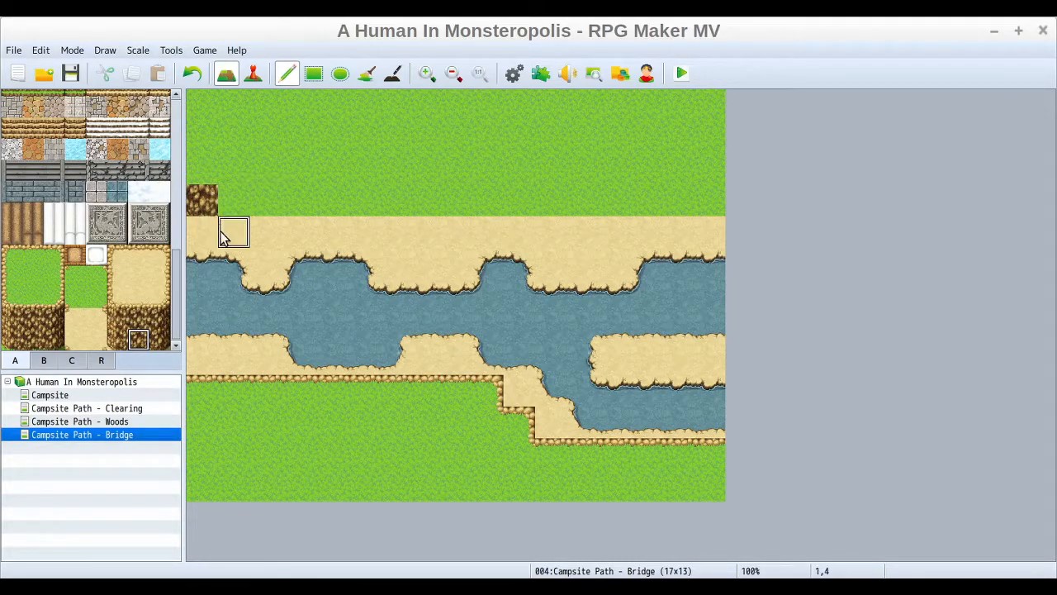
left_click(232, 201)
left_click(267, 201)
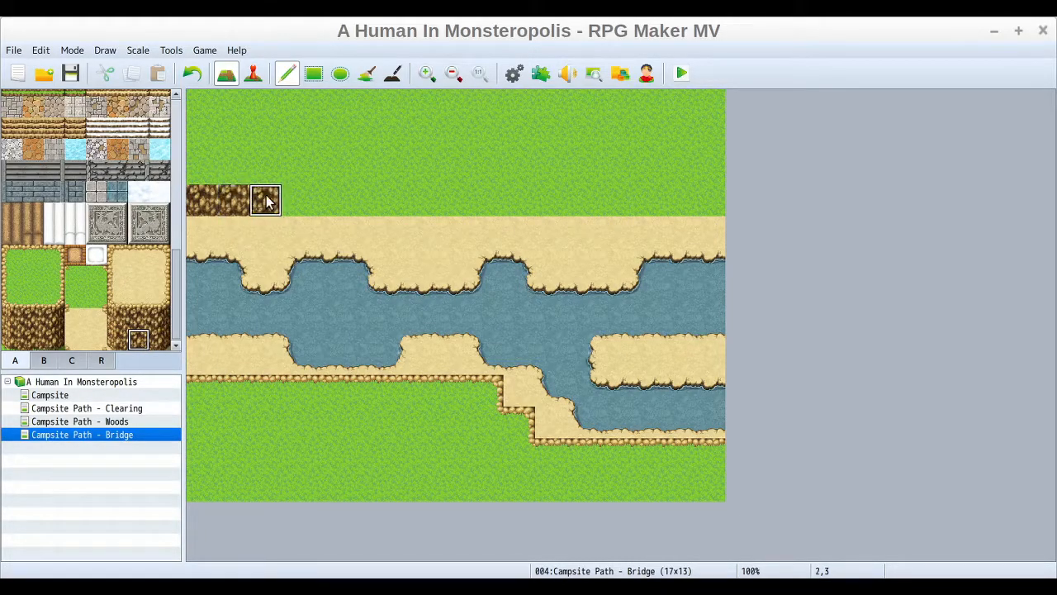
left_click(299, 201)
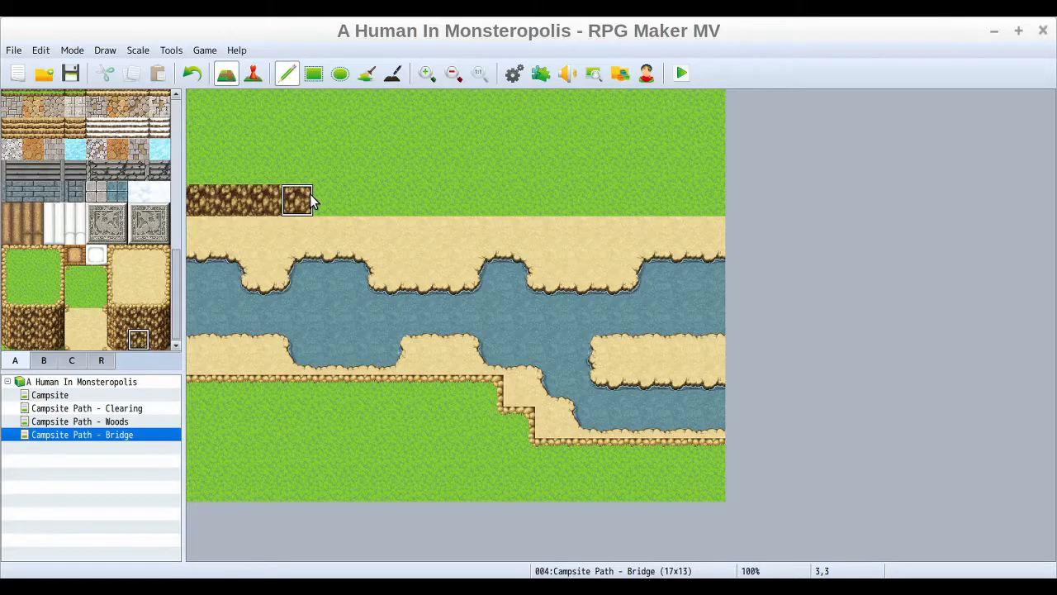
left_click(328, 201)
left_click(360, 201)
Place a Cliff (Dirt) lower-left wall tile at 6,4 and continue the wall along row 4 to a lower-right tile at 9,4.
left_click(116, 340)
left_click(402, 225)
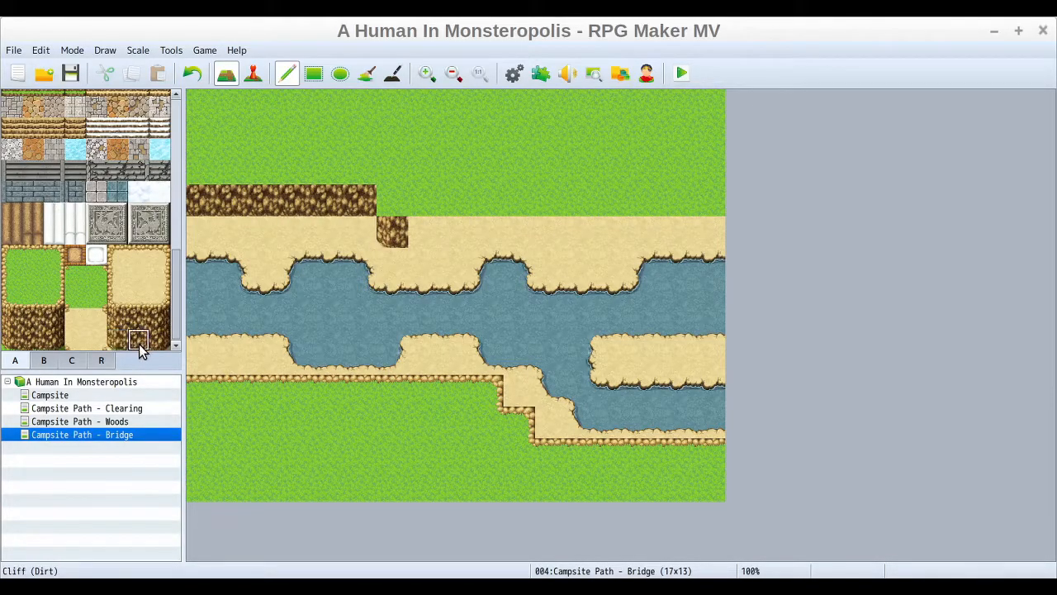
left_click(425, 237)
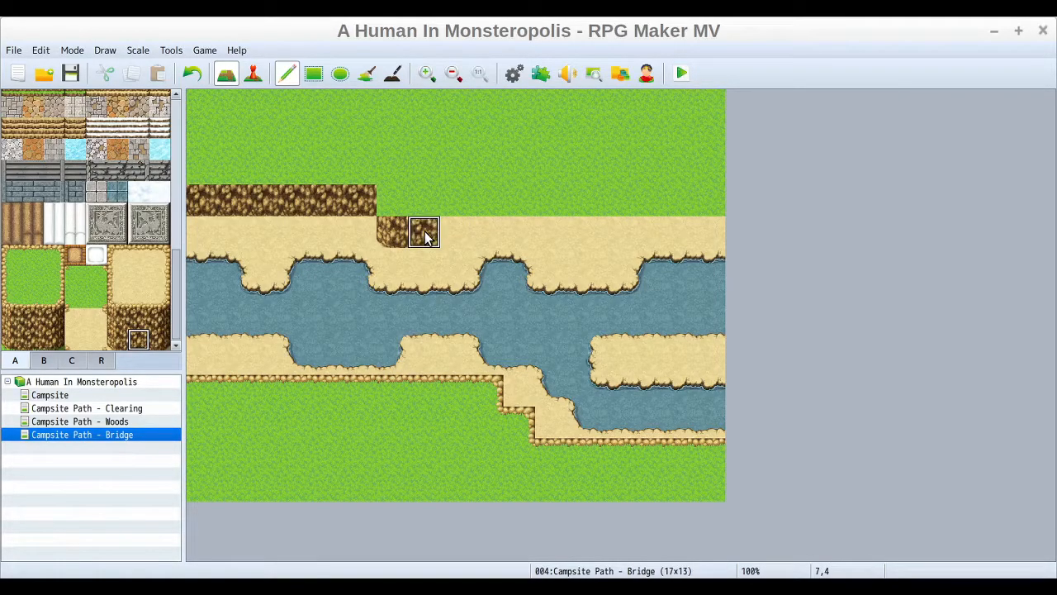
left_click(160, 339)
left_click(479, 236)
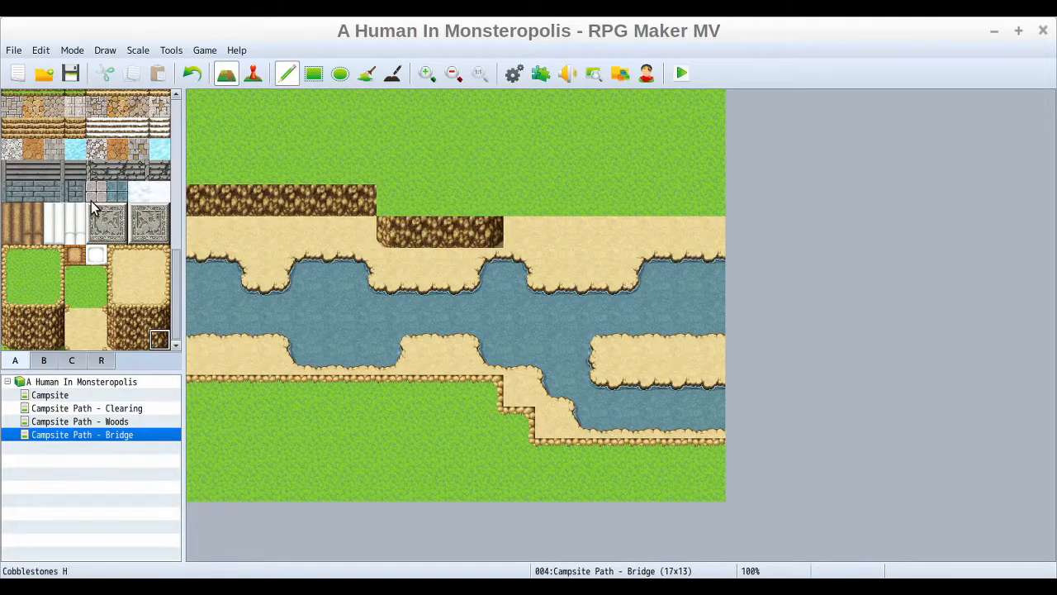
Draw the Cliff (Dirt) wall along row 3 from column 10 to 14, then add Cliff (Meadow) lower-right and middle tiles at 15,3 and 16,2.
left_click(142, 339)
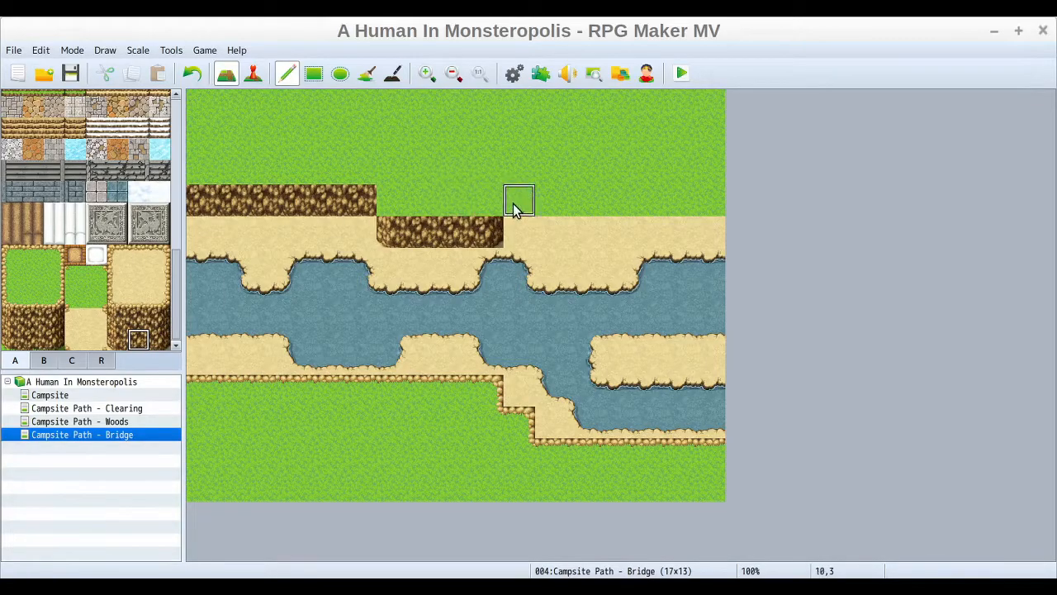
left_click_drag(513, 203, 645, 204)
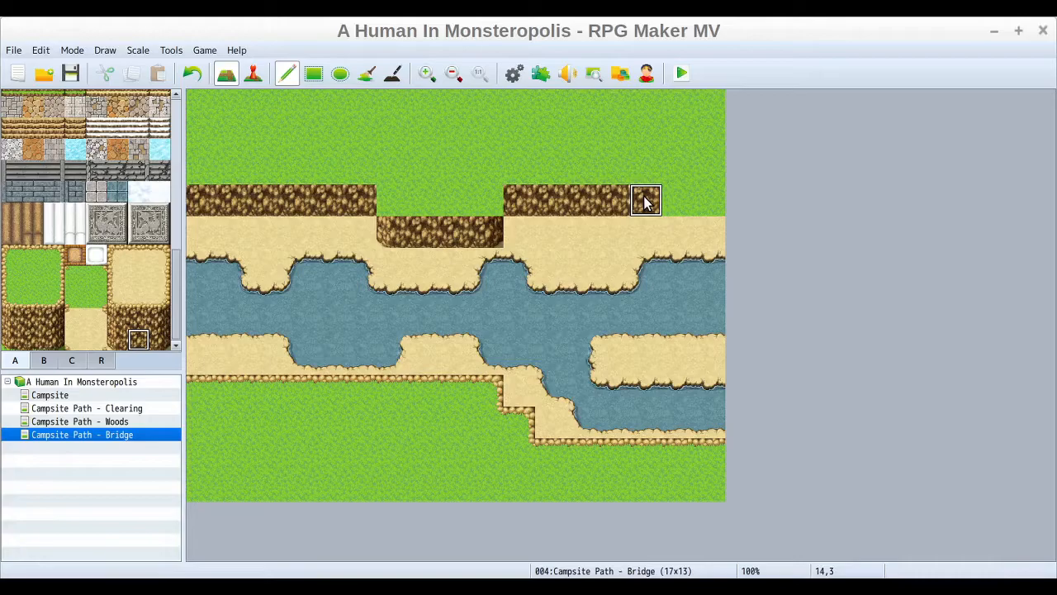
left_click(53, 343)
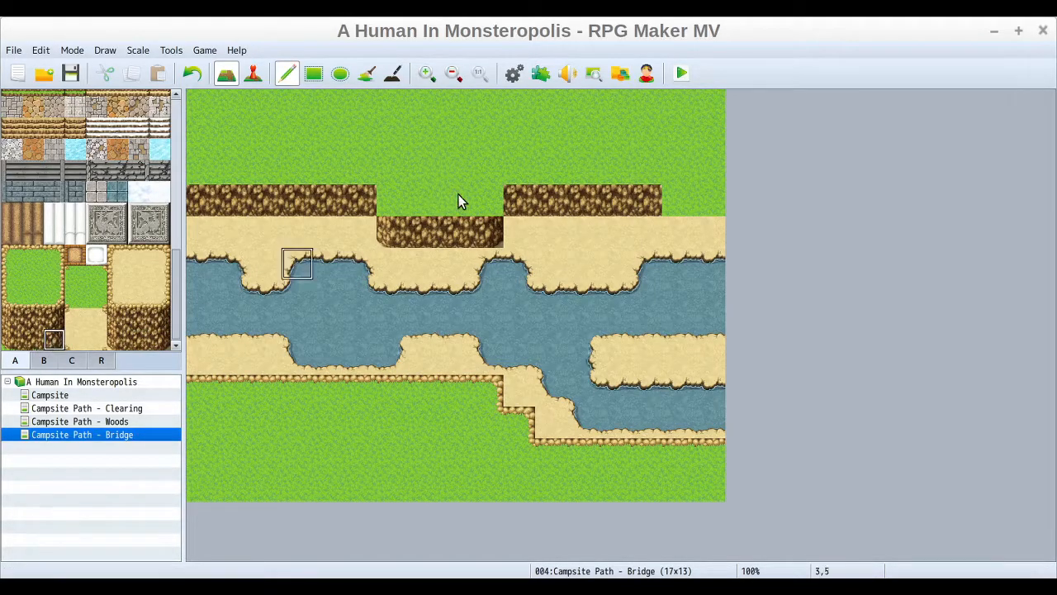
left_click(684, 195)
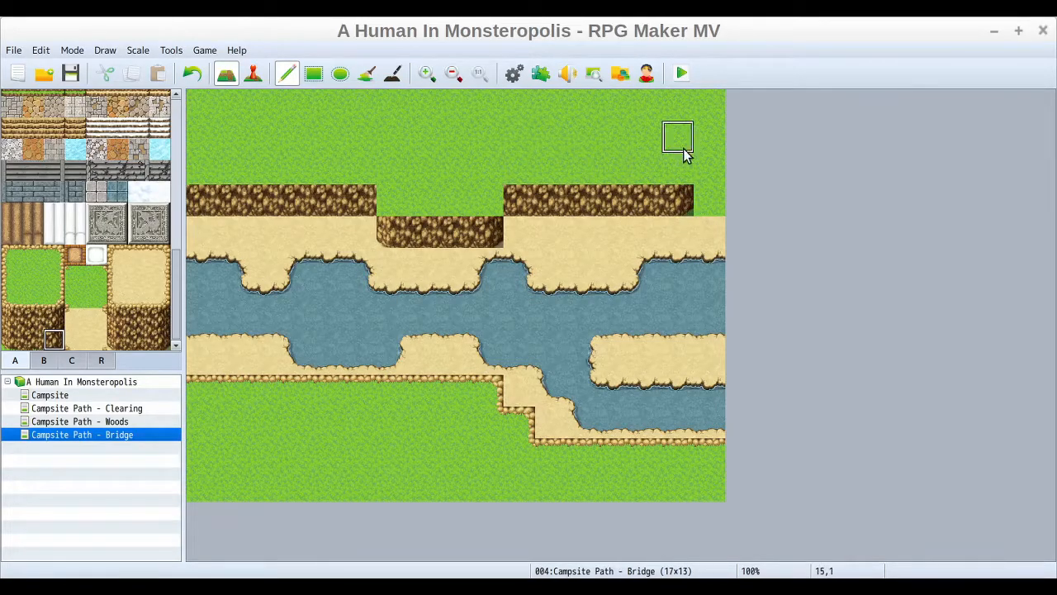
left_click(32, 338)
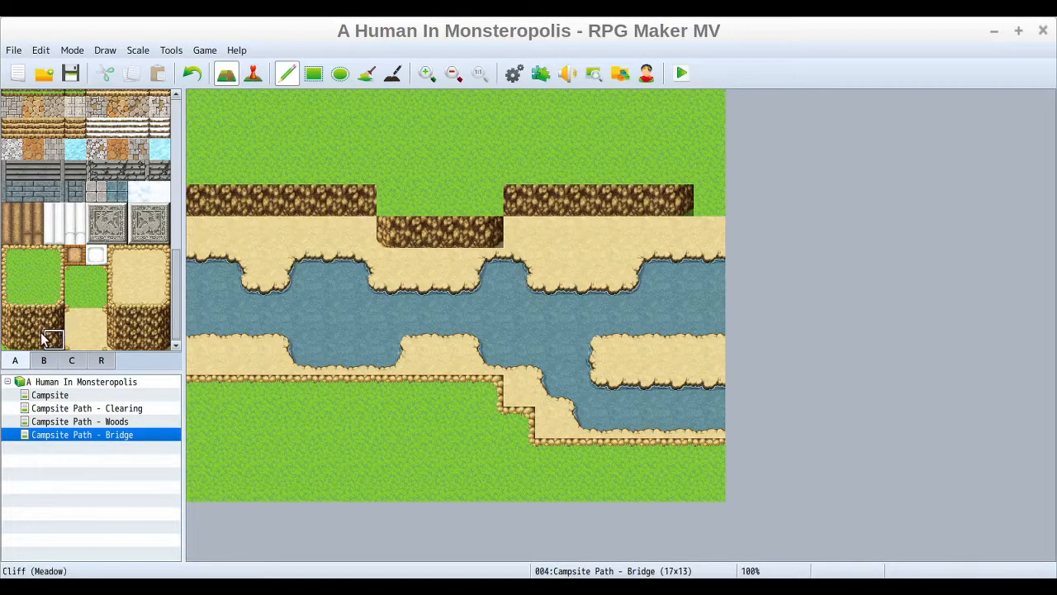
left_click(708, 169)
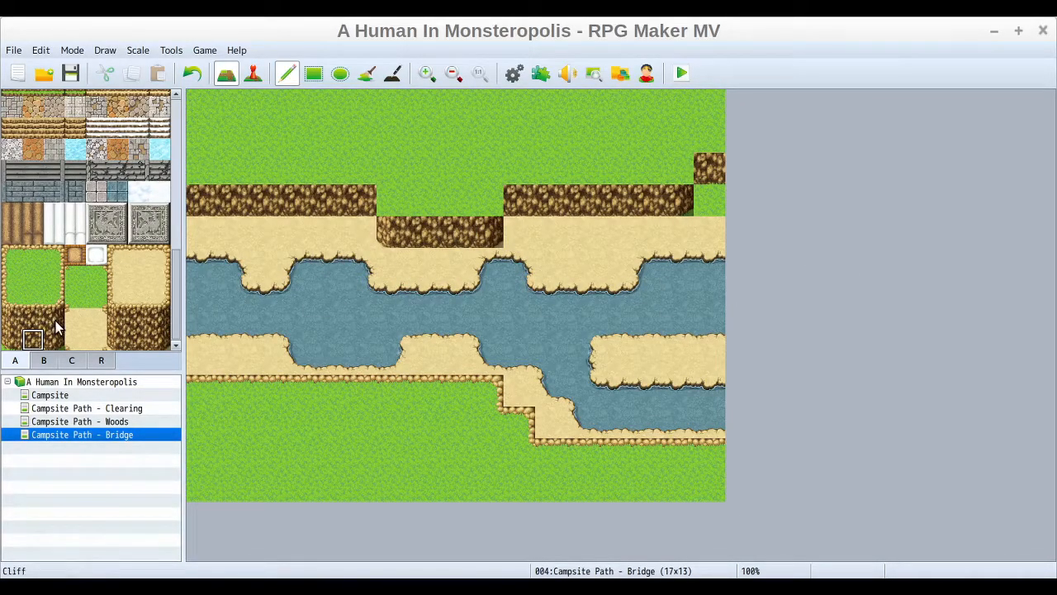
Edge the northern cliff top with Ledge (Meadow): lower-left corner at 6,3, lower-right corners at 9,3 and 15,2, and bottom edges between.
left_click(34, 296)
left_click(11, 297)
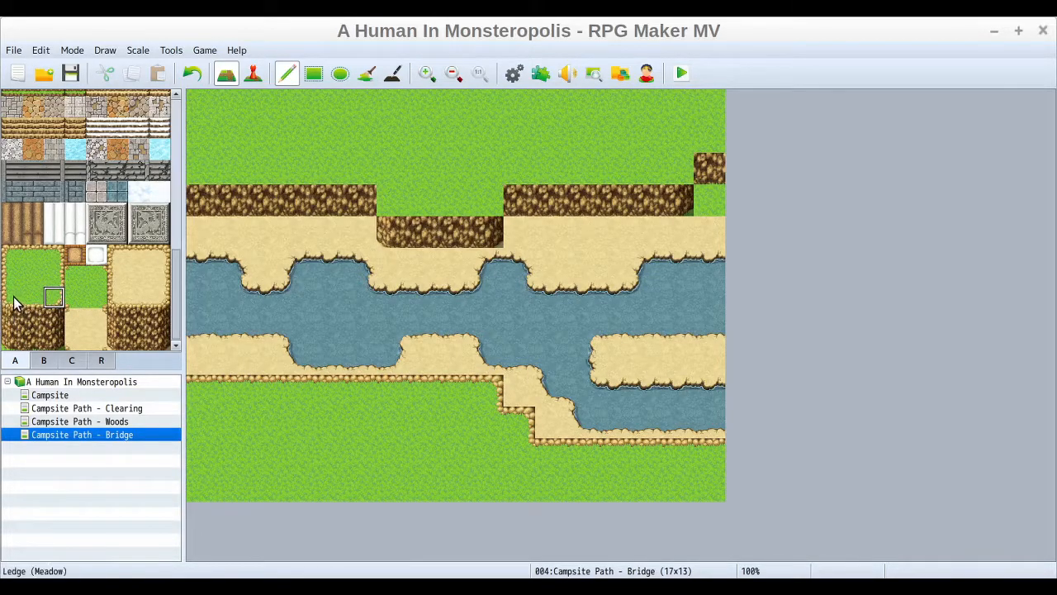
left_click(386, 205)
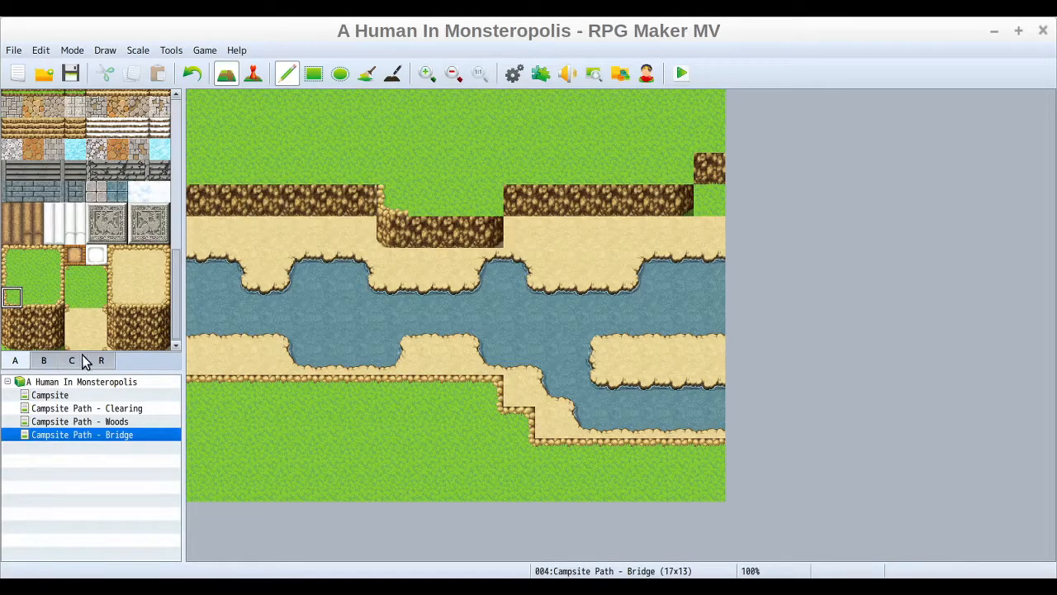
left_click(48, 298)
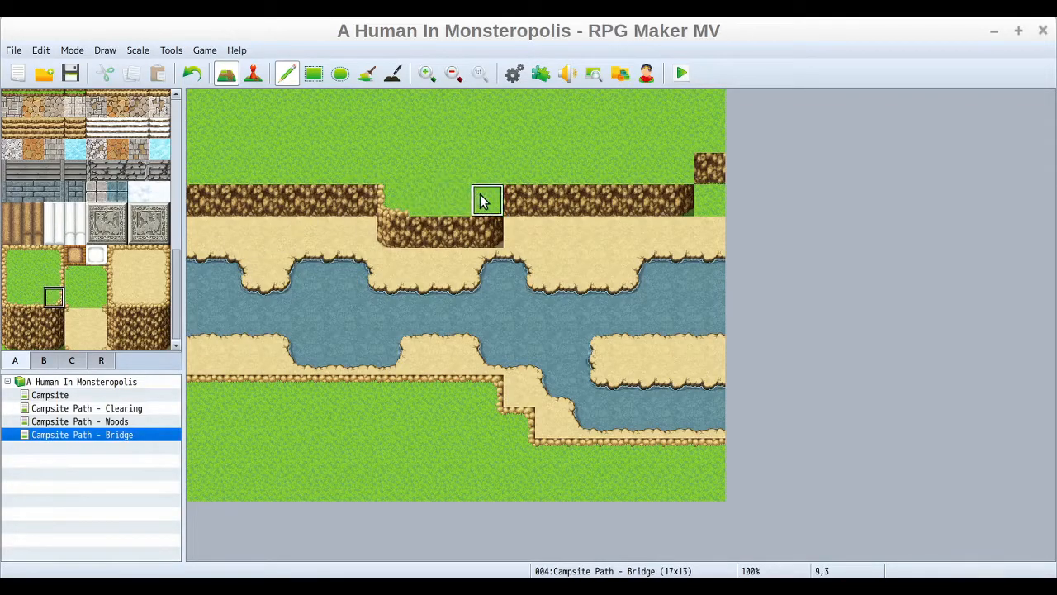
left_click(686, 167)
left_click(33, 298)
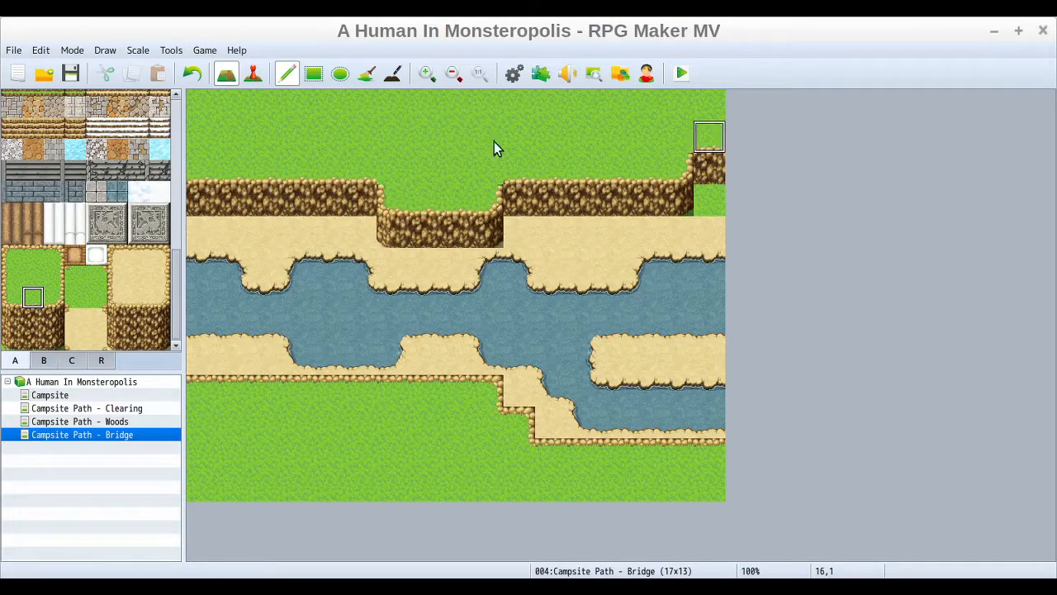
Add the small Ledge (Meadow) inner corners at the northern ledge's steps and fill the grass cell at 16,3 with sand.
left_click(99, 299)
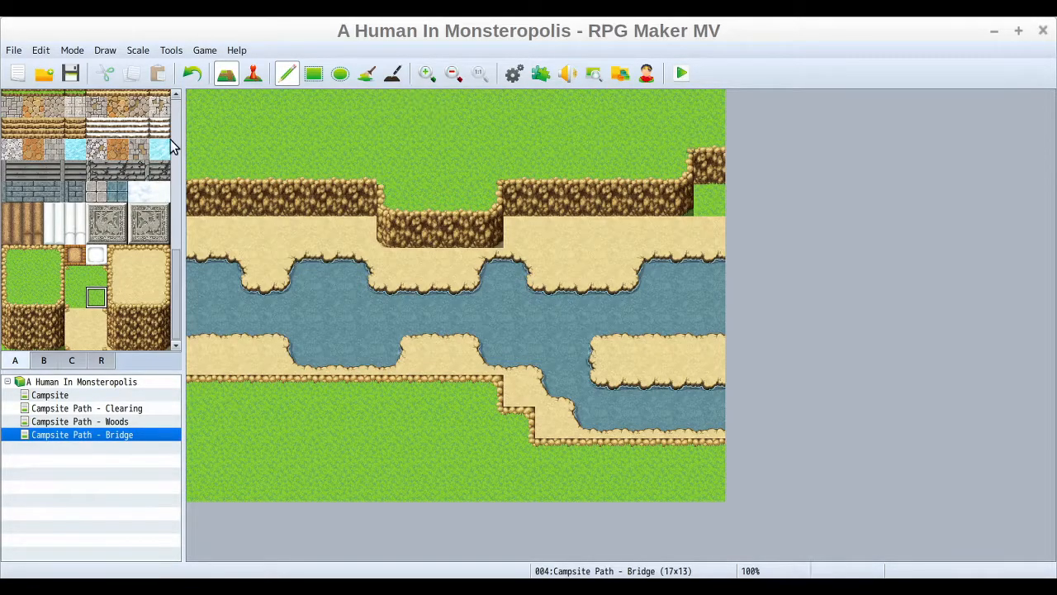
left_click(75, 298)
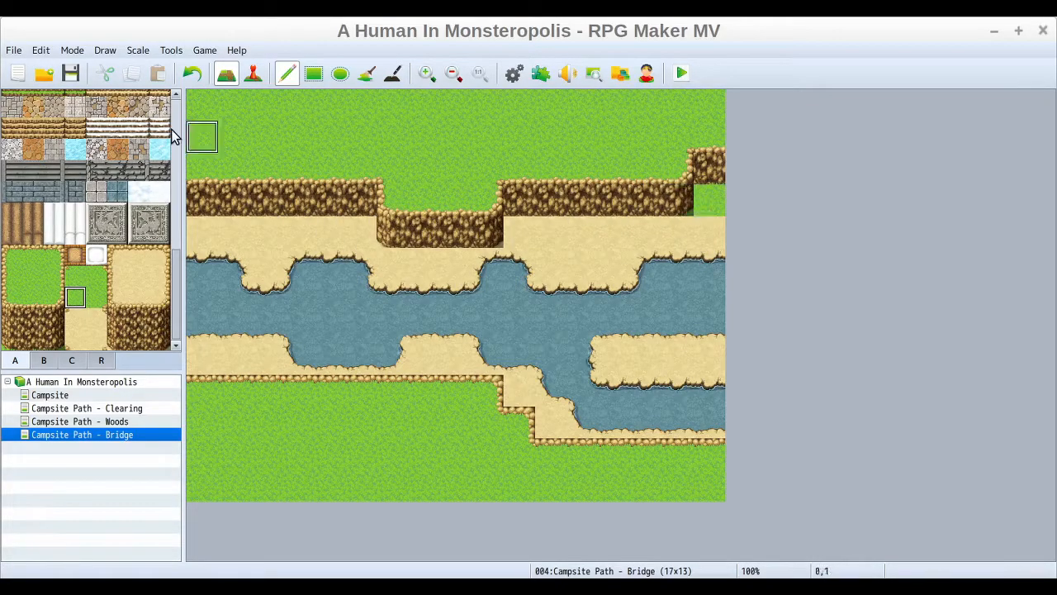
left_click_drag(174, 275, 170, 124)
left_click(13, 169)
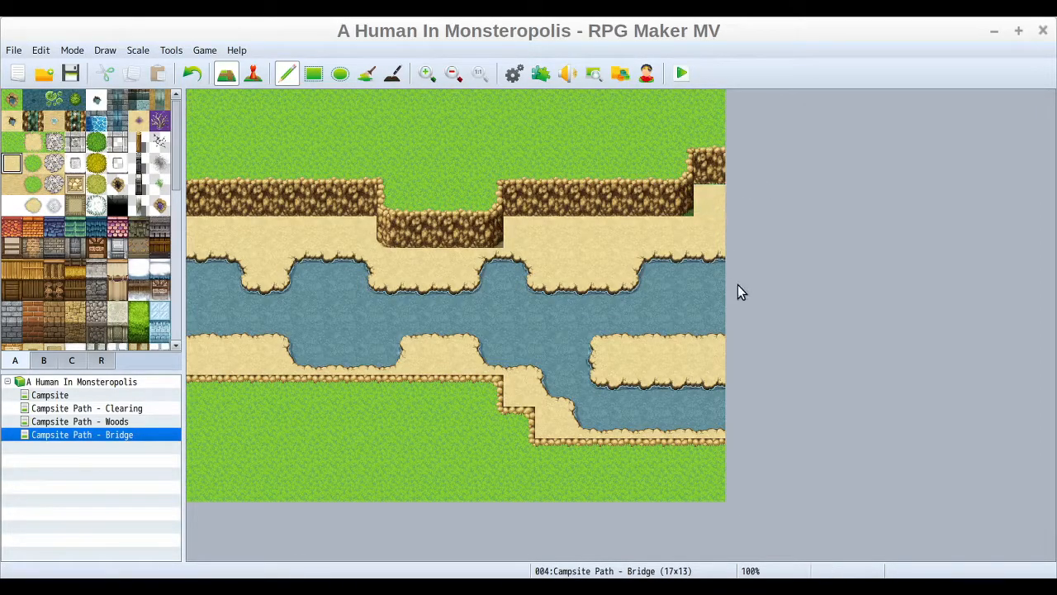
Replace the lower-right cliff corner at 15,3 with the Cliff (Dirt) version.
left_click_drag(172, 160, 180, 320)
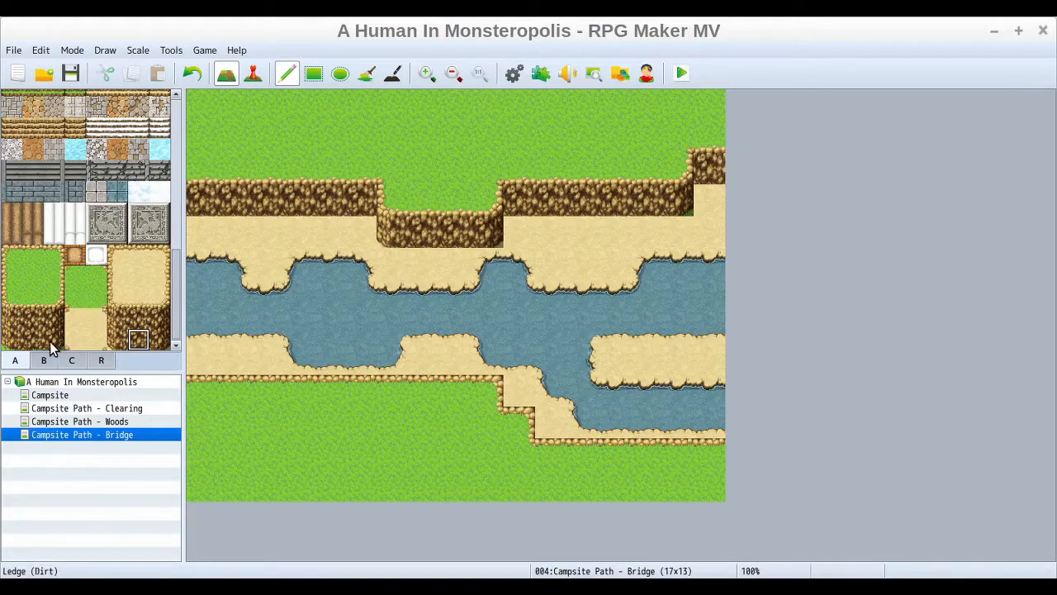
left_click(160, 339)
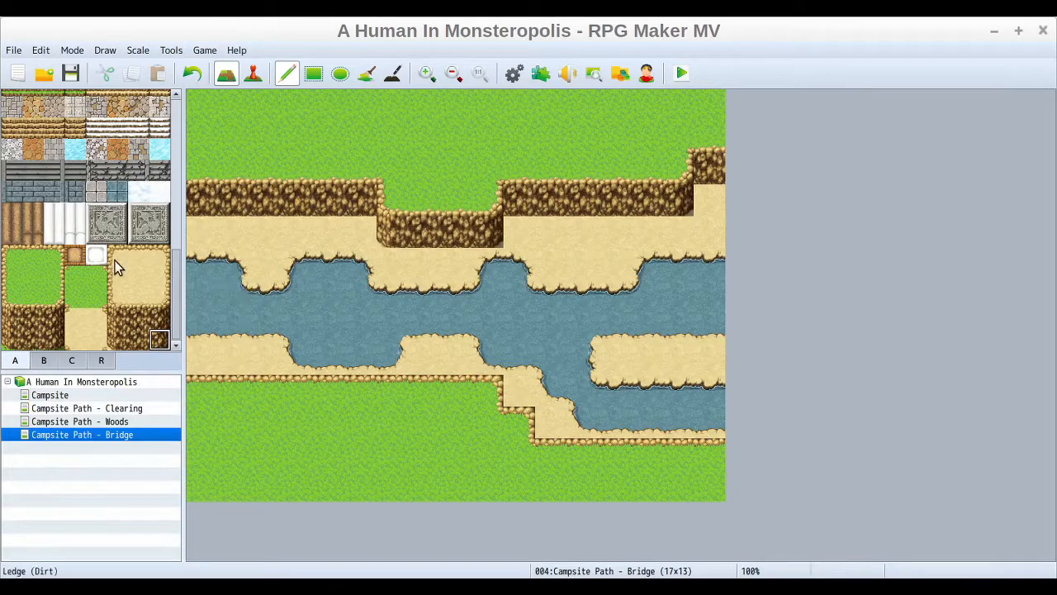
left_click_drag(175, 277, 176, 216)
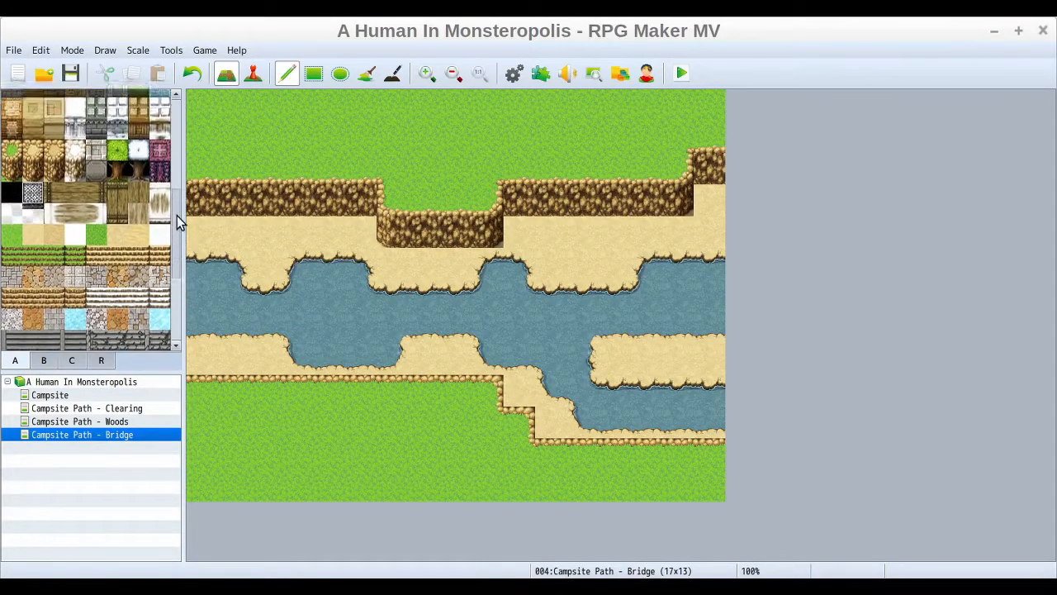